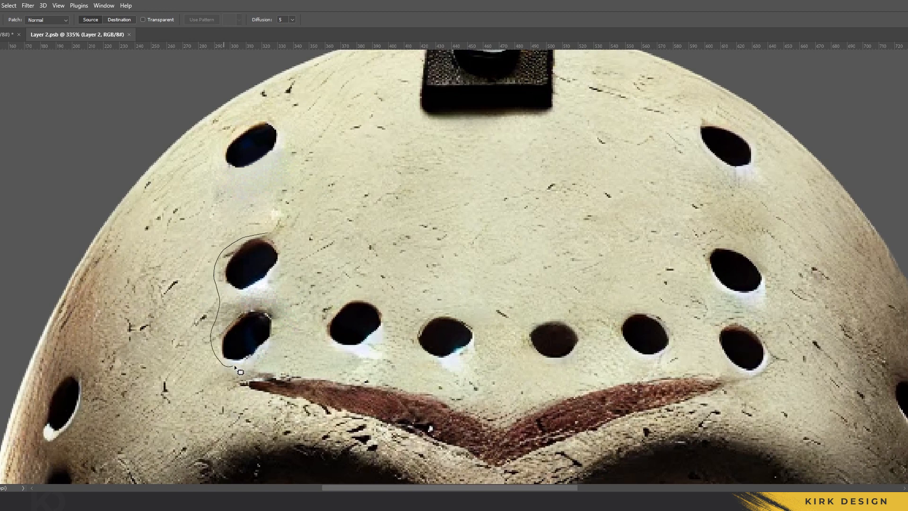
# Patch out the two lower left forehead holes and shift the centre-right and lower right hole pairs with Content-Aware Move
pyautogui.moveTo(287, 244); pyautogui.dragTo(326, 199)
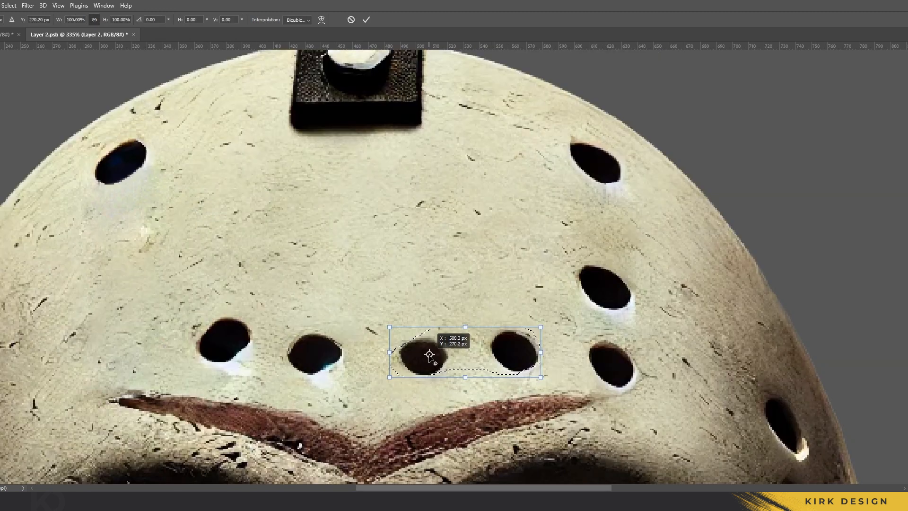
pyautogui.moveTo(429, 354); pyautogui.dragTo(401, 354)
pyautogui.moveTo(555, 379); pyautogui.dragTo(566, 348)
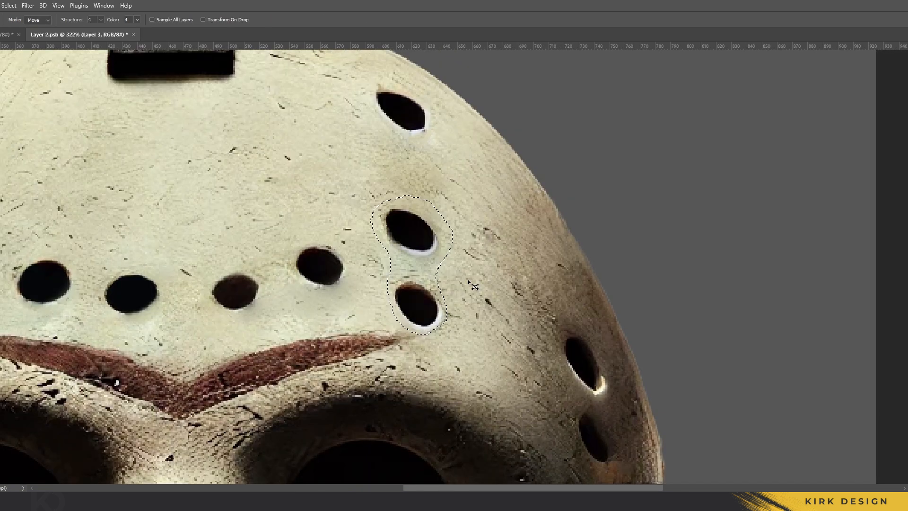
pyautogui.moveTo(421, 234)
pyautogui.mouseDown()
pyautogui.moveTo(422, 250)
pyautogui.moveTo(402, 205)
pyautogui.moveTo(433, 234)
pyautogui.mouseUp()
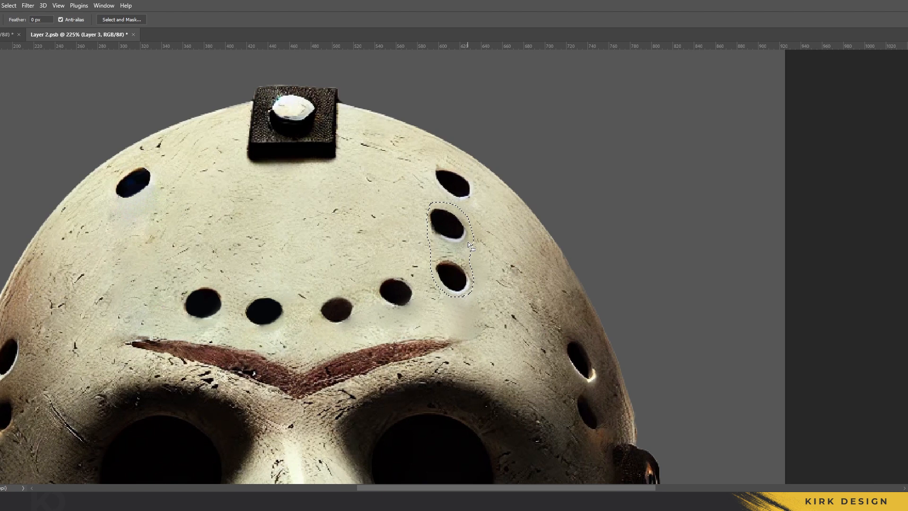
# Place a mirrored copy of the lower right hole pair under the upper left forehead hole and rotate it to follow the curve
pyautogui.press('v')
pyautogui.hotkey('alt', 'e')
pyautogui.moveTo(7, 220)
pyautogui.click(111, 395)
pyautogui.moveTo(443, 234); pyautogui.dragTo(153, 235)
pyautogui.moveTo(193, 305); pyautogui.dragTo(159, 277)
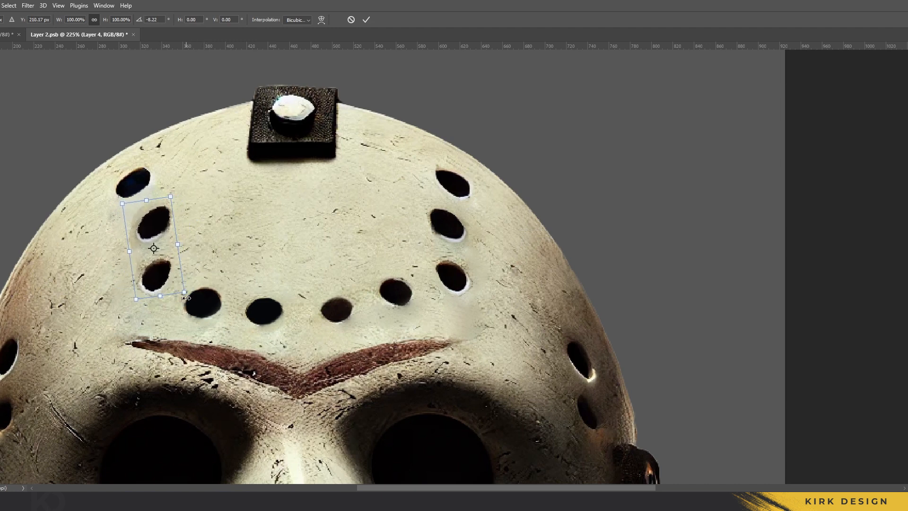
pyautogui.moveTo(185, 305); pyautogui.dragTo(202, 299)
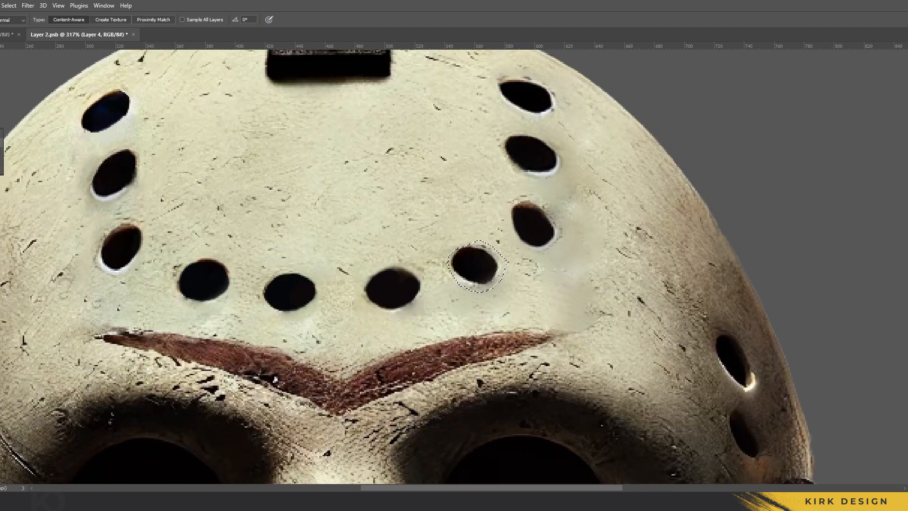
# Patch out the far-right hole and the second hole from the left in the forehead's bottom row
pyautogui.press('j')
pyautogui.moveTo(477, 267); pyautogui.dragTo(451, 215)
pyautogui.hotkey('ctrl', 'd')
pyautogui.press('l')
pyautogui.moveTo(280, 264); pyautogui.dragTo(287, 244)
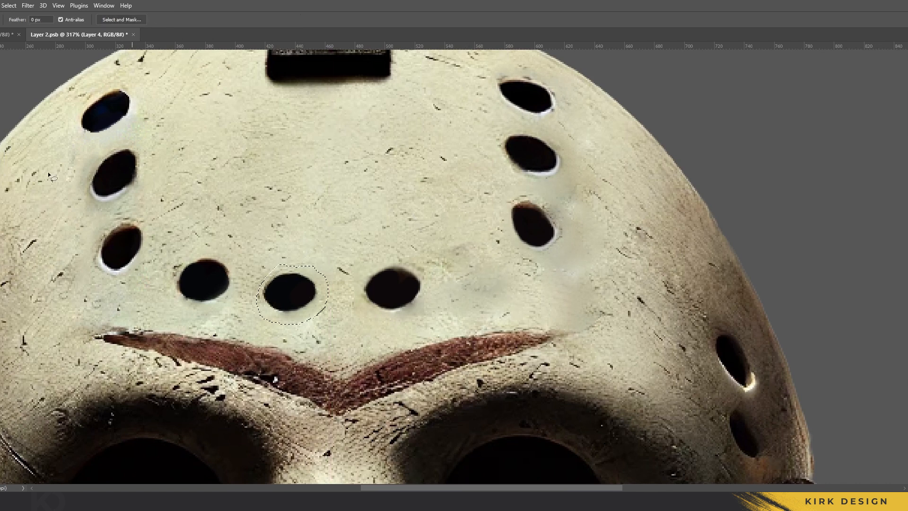
pyautogui.press('j')
pyautogui.hotkey('ctrl', 'd')
pyautogui.scroll(-3, 364, 259)
pyautogui.scroll(-4, 392, 256)
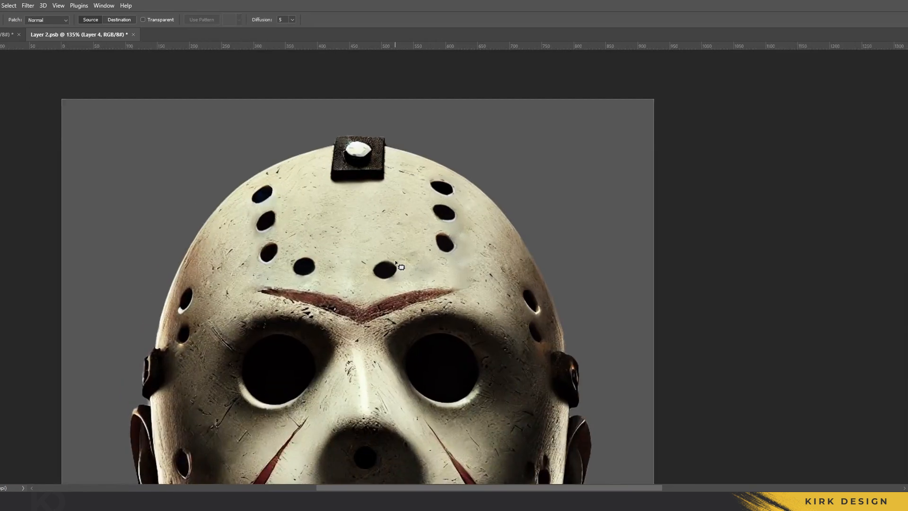
# Move the two remaining bottom-row forehead holes inward with Content-Aware Move, placing them symmetrically about the centre guide
pyautogui.scroll(5, 387, 260)
pyautogui.hotkey('shift', 'j')
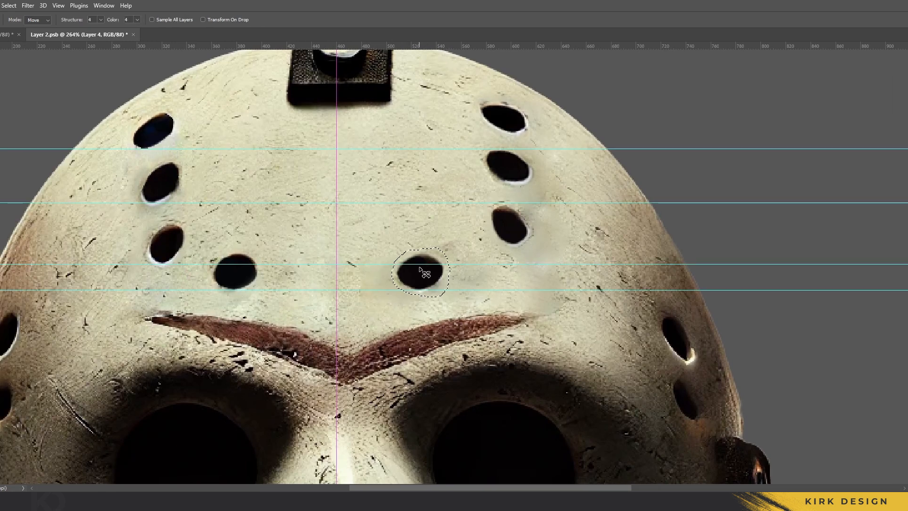
pyautogui.moveTo(245, 252); pyautogui.dragTo(261, 287)
pyautogui.moveTo(239, 272); pyautogui.dragTo(272, 277)
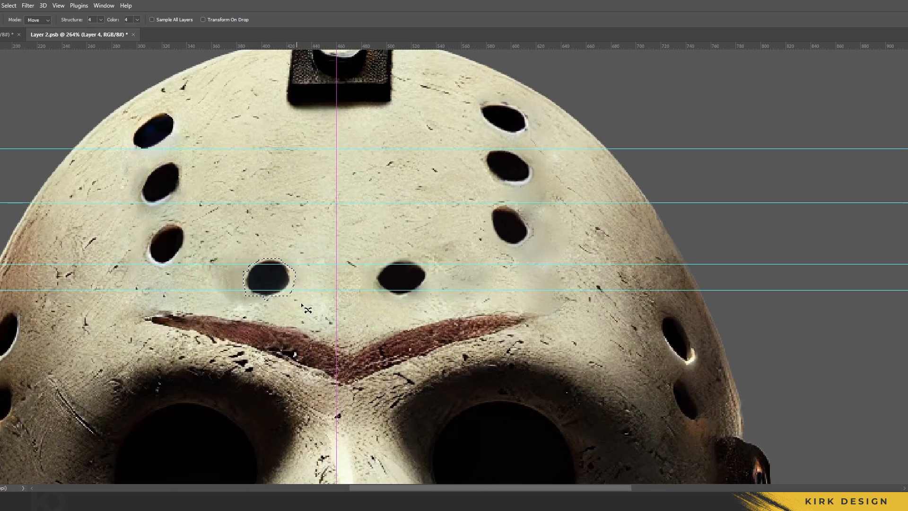
pyautogui.hotkey('ctrl', 'h')
# Reposition the small holes along the sides of the mask with Content-Aware Move, using the guides for alignment
pyautogui.scroll(-6, 417, 266)
pyautogui.scroll(8, 397, 159)
pyautogui.moveTo(295, 247)
pyautogui.mouseDown()
pyautogui.moveTo(251, 321)
pyautogui.moveTo(326, 261)
pyautogui.mouseUp()
pyautogui.moveTo(292, 286); pyautogui.dragTo(312, 282)
pyautogui.moveTo(278, 151)
pyautogui.mouseDown()
pyautogui.moveTo(265, 153)
pyautogui.moveTo(298, 175)
pyautogui.mouseUp()
pyautogui.scroll(-8, 427, 275)
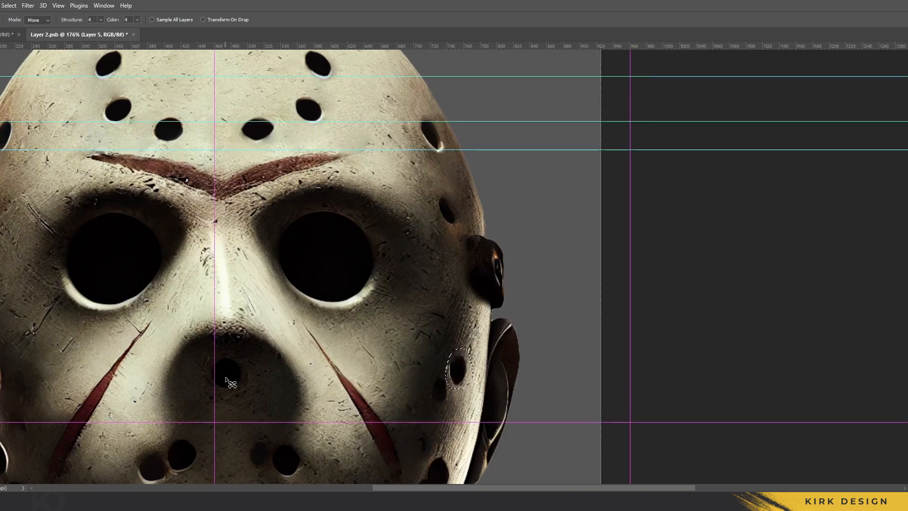
pyautogui.hotkey('ctrl', 'h')
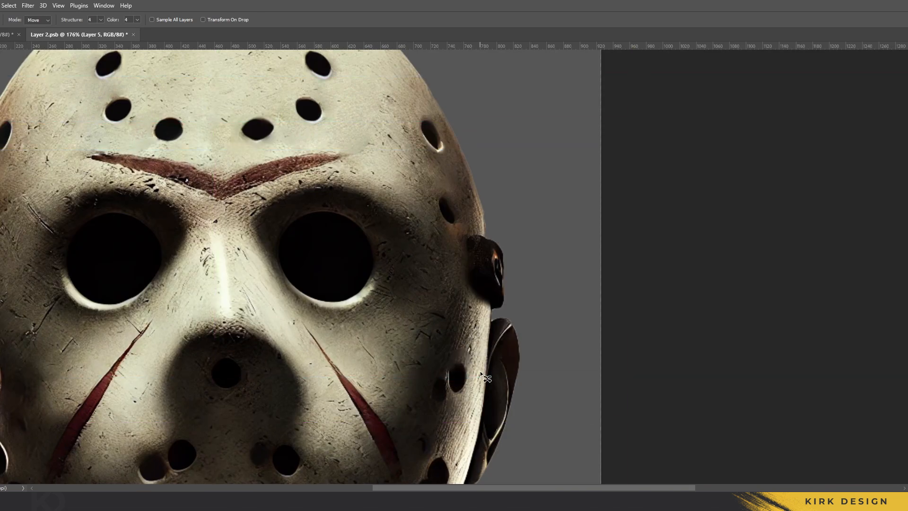
pyautogui.hotkey('ctrl', '0')
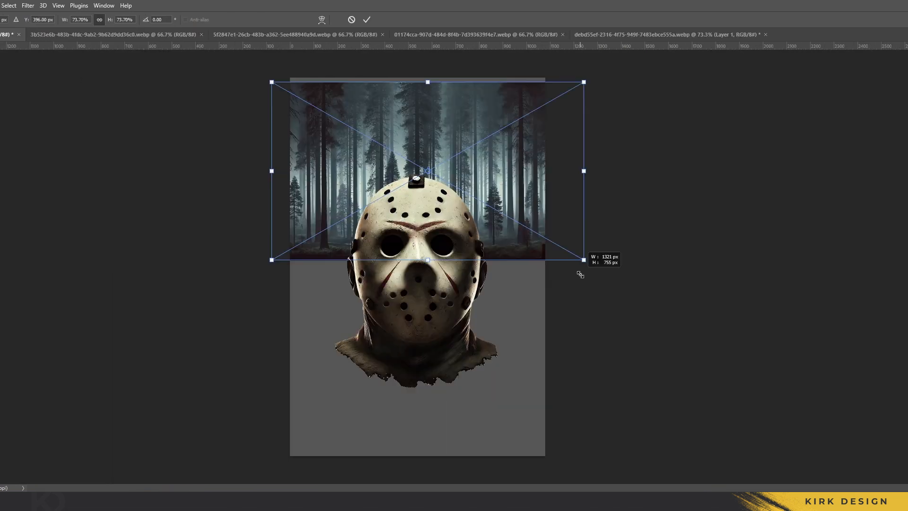
# Scale up the forest image beyond the canvas width and position it across the upper half of the poster
pyautogui.moveTo(580, 274); pyautogui.dragTo(584, 276)
pyautogui.moveTo(523, 235); pyautogui.dragTo(505, 224)
pyautogui.hotkey('ctrl', 'h')
pyautogui.moveTo(588, 261); pyautogui.dragTo(610, 273)
pyautogui.press('Return')
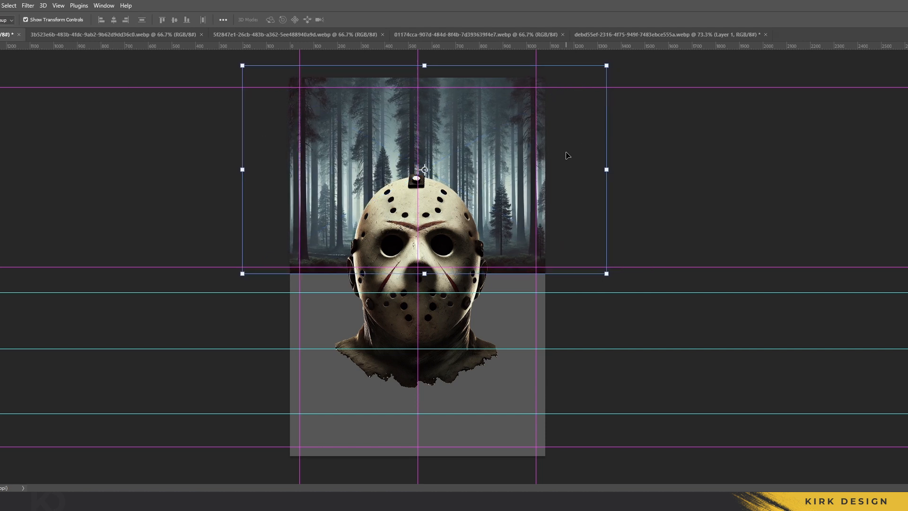
pyautogui.hotkey('ctrl', ';')
# Shrink the moon slightly and centre it behind the masked head using the guides
pyautogui.click(719, 255)
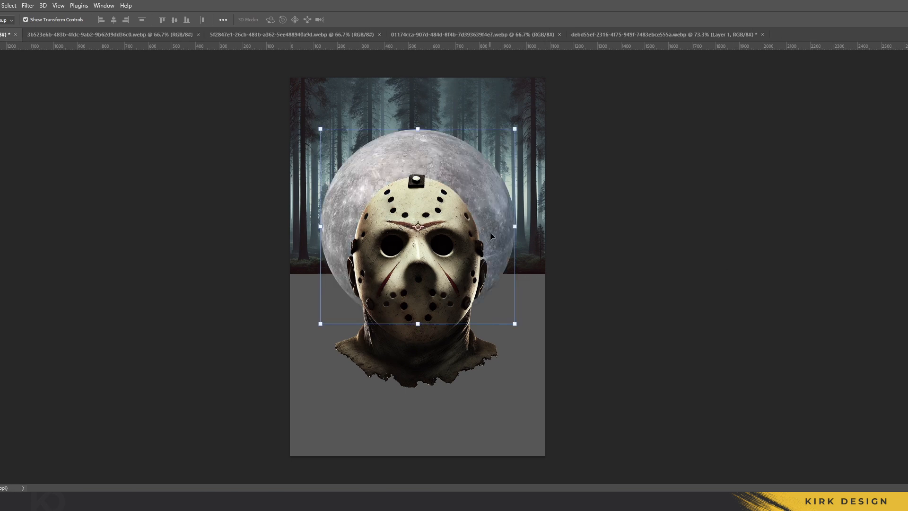
pyautogui.moveTo(514, 229); pyautogui.dragTo(495, 211)
pyautogui.press('Return')
pyautogui.hotkey('ctrl', ';')
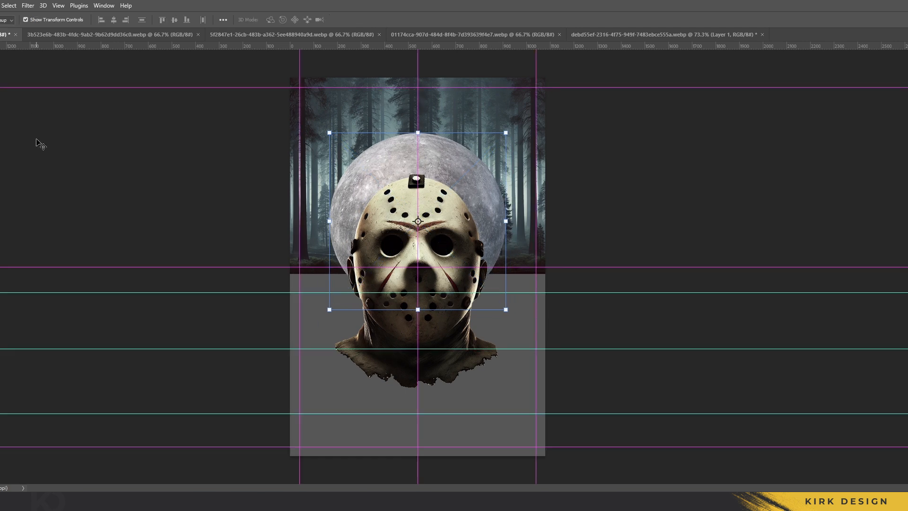
pyautogui.hotkey('ctrl', ';')
pyautogui.click(416, 281)
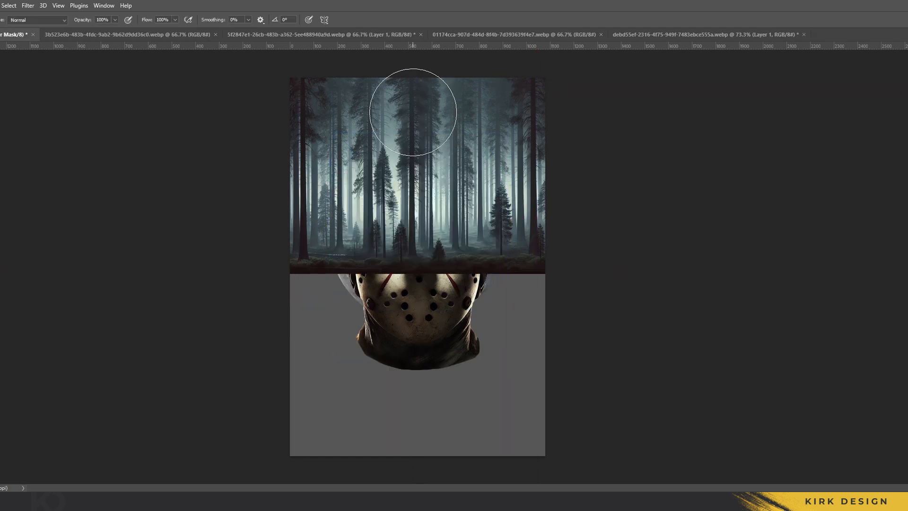
# Paint out the middle of the forest on its layer mask so the moon and head show through
pyautogui.moveTo(413, 112); pyautogui.dragTo(413, 218)
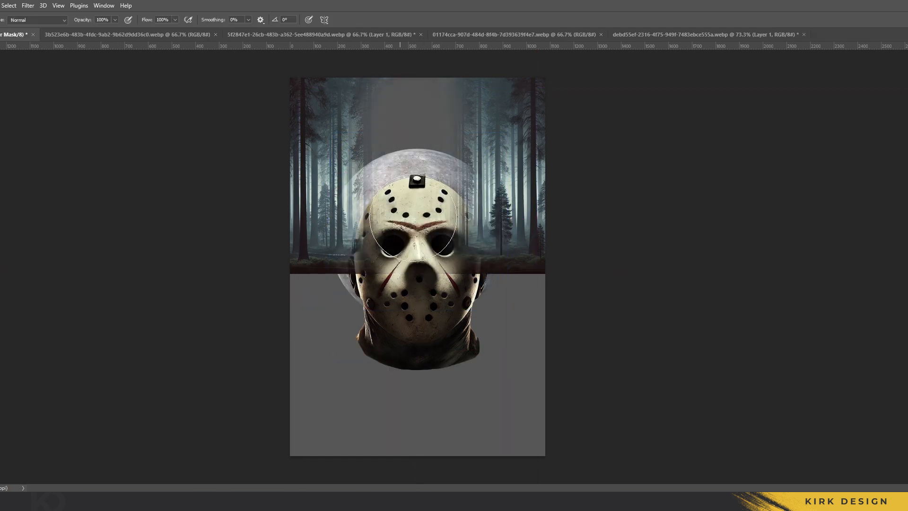
pyautogui.press('g')
pyautogui.press('b')
pyautogui.moveTo(512, 183)
pyautogui.mouseDown()
pyautogui.moveTo(514, 202)
pyautogui.moveTo(512, 127)
pyautogui.mouseUp()
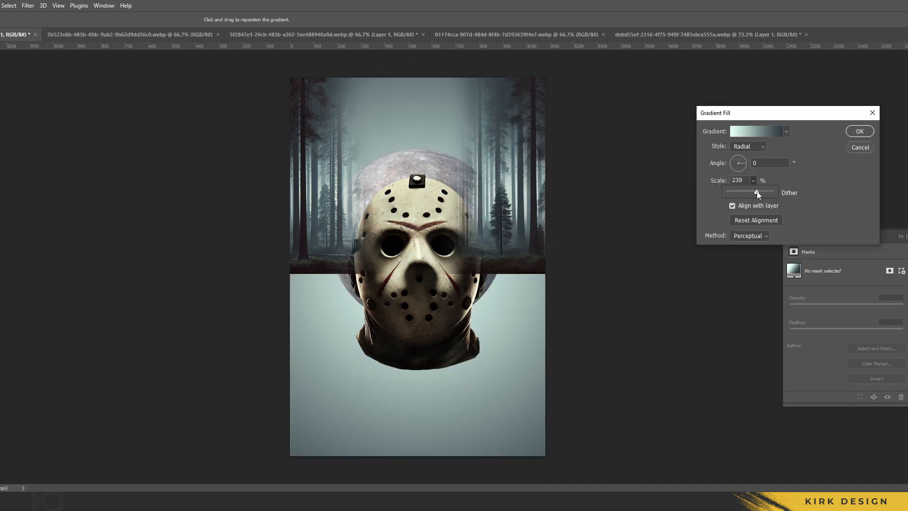
# Set the scale of the radial teal-grey gradient fill to 173% and apply it
pyautogui.moveTo(754, 193); pyautogui.dragTo(755, 193)
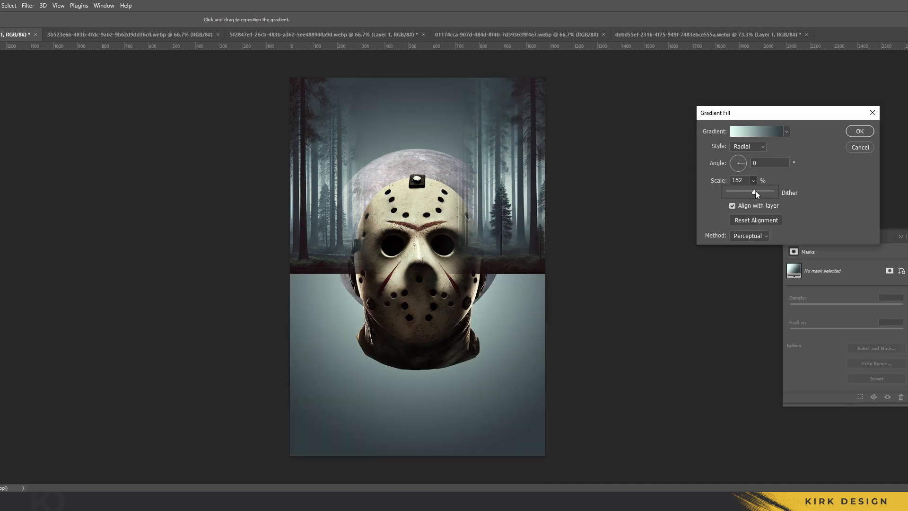
pyautogui.moveTo(757, 193); pyautogui.dragTo(755, 194)
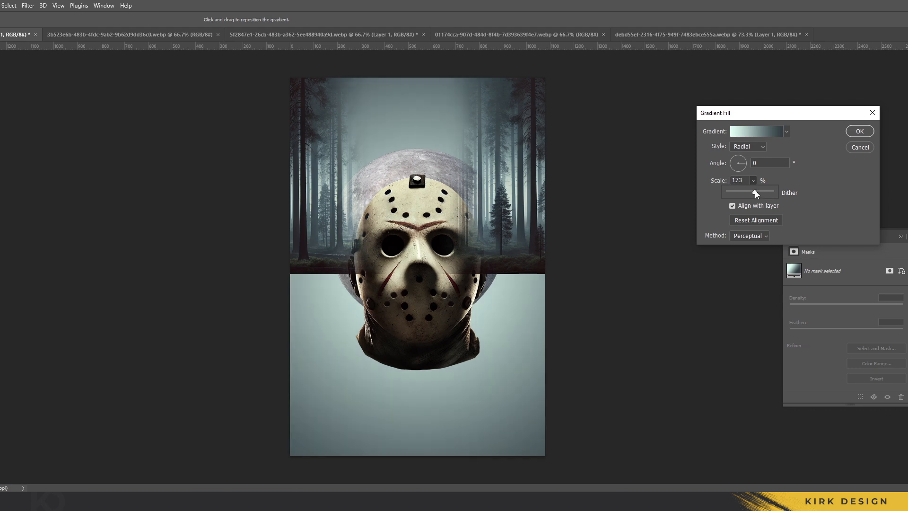
pyautogui.click(849, 132)
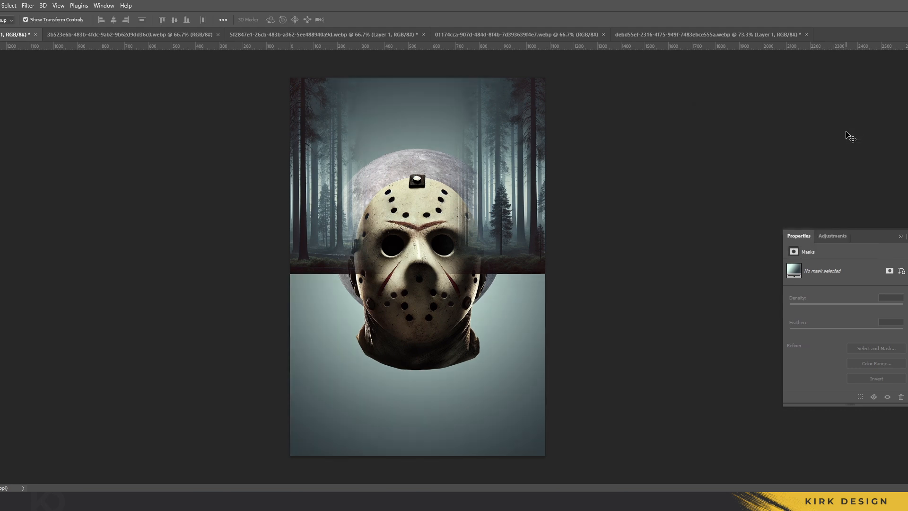
# Nudge the masked head upward, and enlarge and raise the moon behind it
pyautogui.moveTo(437, 335); pyautogui.dragTo(438, 328)
pyautogui.click(620, 368)
pyautogui.click(449, 158)
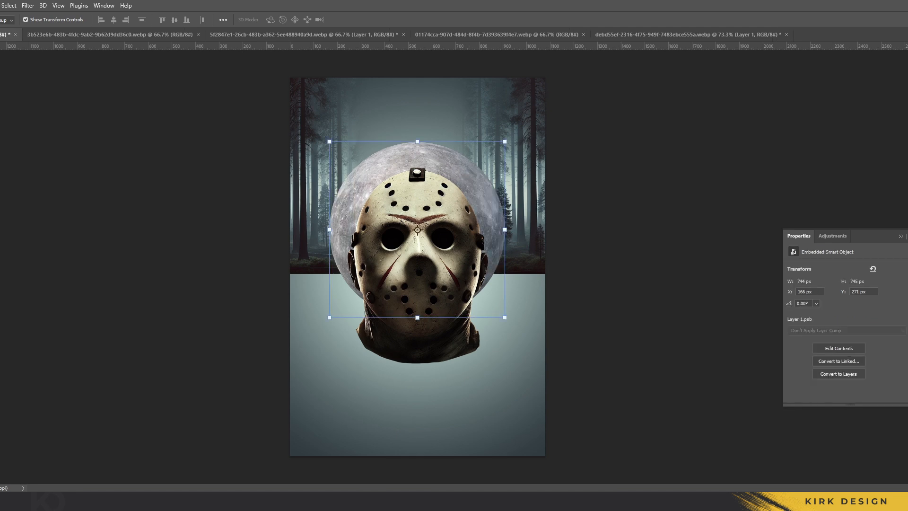
pyautogui.moveTo(505, 229); pyautogui.dragTo(515, 229)
pyautogui.moveTo(446, 209); pyautogui.dragTo(446, 195)
pyautogui.press('Return')
# Paint out the remaining central trees on the forest's layer mask down to the ground, with a resized soft brush
pyautogui.press('b')
pyautogui.moveTo(315, 208)
pyautogui.mouseDown()
pyautogui.moveTo(315, 237)
pyautogui.moveTo(336, 165)
pyautogui.moveTo(359, 257)
pyautogui.mouseUp()
pyautogui.scroll(3, 345, 174)
pyautogui.keyDown('alt'); pyautogui.rightClick(328, 146); pyautogui.keyUp('alt')
pyautogui.moveTo(622, 302); pyautogui.dragTo(595, 87)
pyautogui.moveTo(338, 336)
pyautogui.mouseDown()
pyautogui.moveTo(557, 342)
pyautogui.moveTo(359, 326)
pyautogui.mouseUp()
pyautogui.keyDown('alt'); pyautogui.rightClick(385, 259); pyautogui.keyUp('alt')
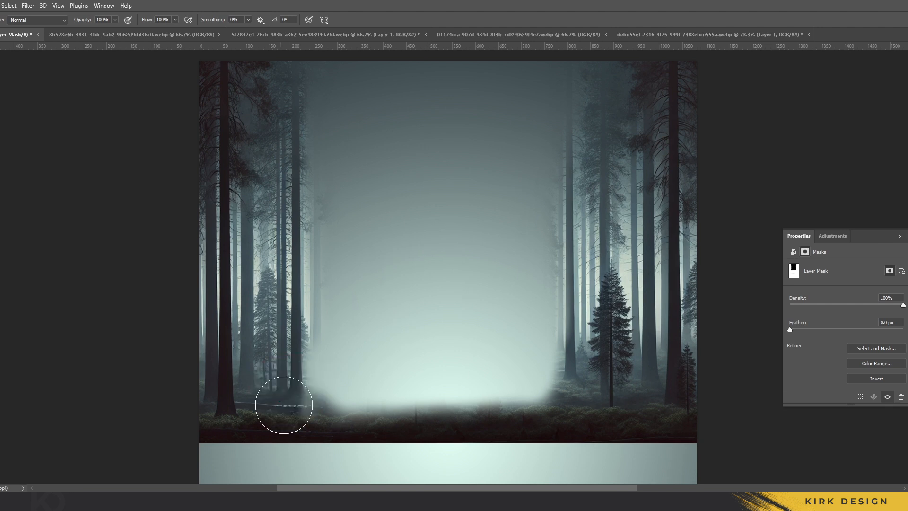
pyautogui.moveTo(284, 404)
pyautogui.mouseDown()
pyautogui.moveTo(303, 416)
pyautogui.moveTo(561, 422)
pyautogui.moveTo(415, 440)
pyautogui.moveTo(433, 444)
pyautogui.moveTo(575, 391)
pyautogui.mouseUp()
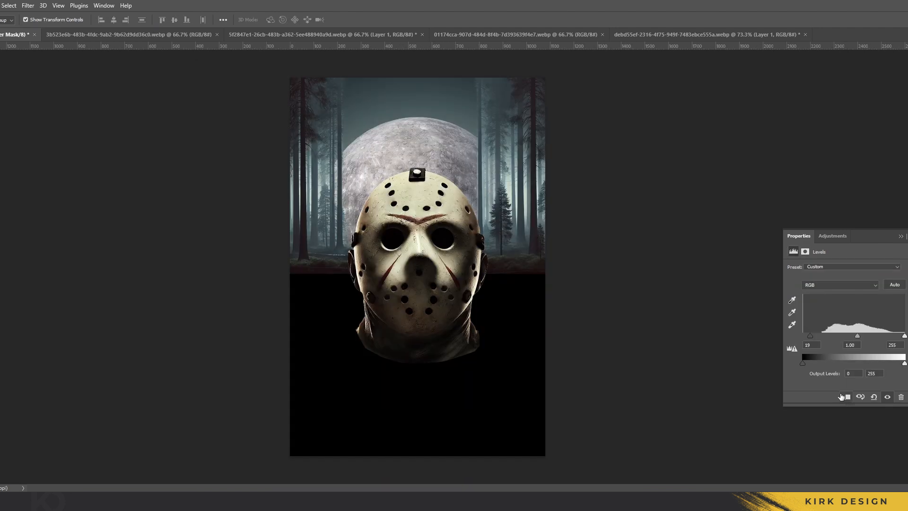
# Brighten the moon with clipped Levels at 51, 1.63 and 194 and a raised output black, and shift its Color Balance midtones toward cyan
pyautogui.click(844, 398)
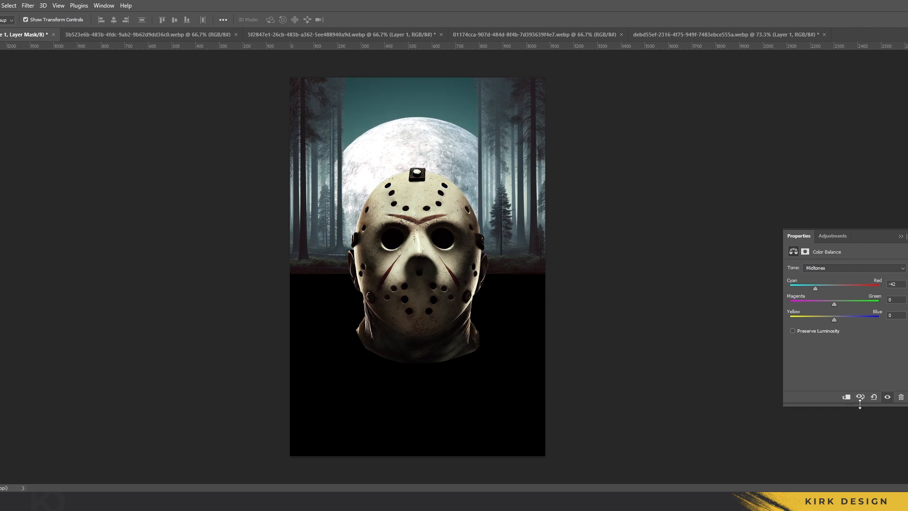
pyautogui.moveTo(802, 288); pyautogui.dragTo(813, 288)
pyautogui.moveTo(834, 319)
pyautogui.mouseDown()
pyautogui.moveTo(825, 317)
pyautogui.moveTo(839, 303)
pyautogui.moveTo(833, 320)
pyautogui.mouseUp()
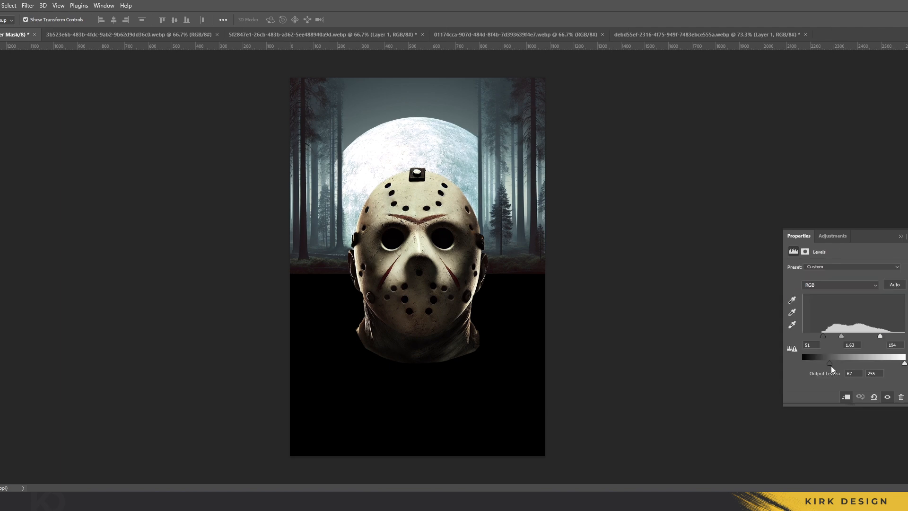
pyautogui.moveTo(830, 365); pyautogui.dragTo(851, 356)
# Enlarge the masked head slightly and raise it over the moon, and brighten its highlights by lowering the Levels white input
pyautogui.hotkey('ctrl', 't')
pyautogui.moveTo(527, 411); pyautogui.dragTo(519, 392)
pyautogui.moveTo(473, 353); pyautogui.dragTo(472, 332)
pyautogui.moveTo(515, 380); pyautogui.dragTo(509, 371)
pyautogui.press('Return')
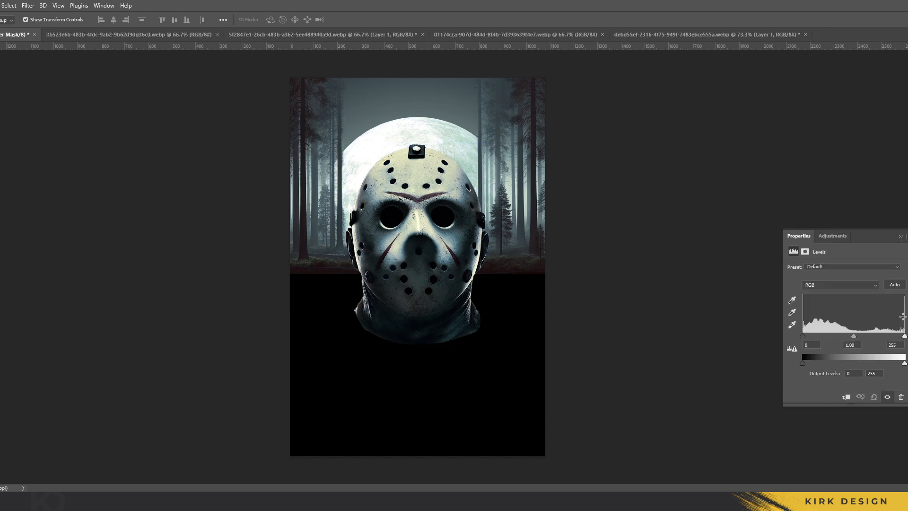
pyautogui.moveTo(904, 336); pyautogui.dragTo(883, 336)
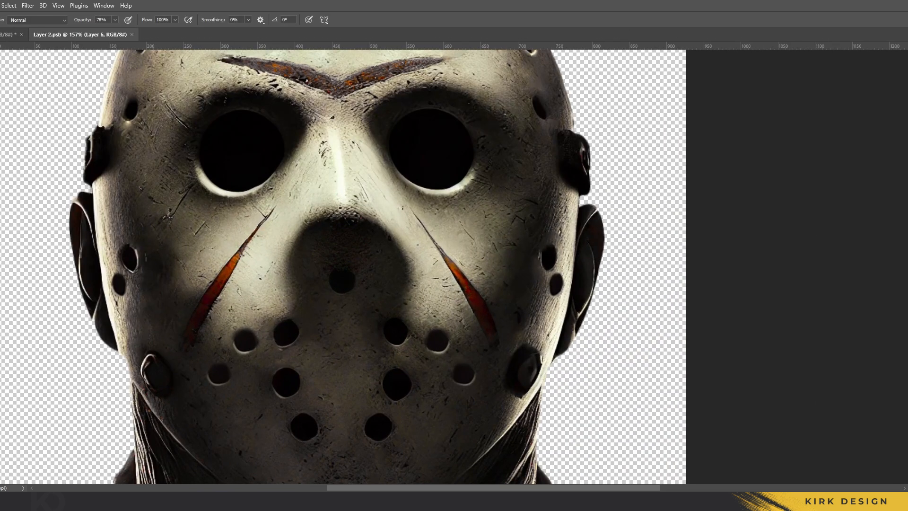
# Brighten the mask's two red cheek stripes and forehead chevron with the Dodge tool on Midtones at 100% exposure
pyautogui.press('o')
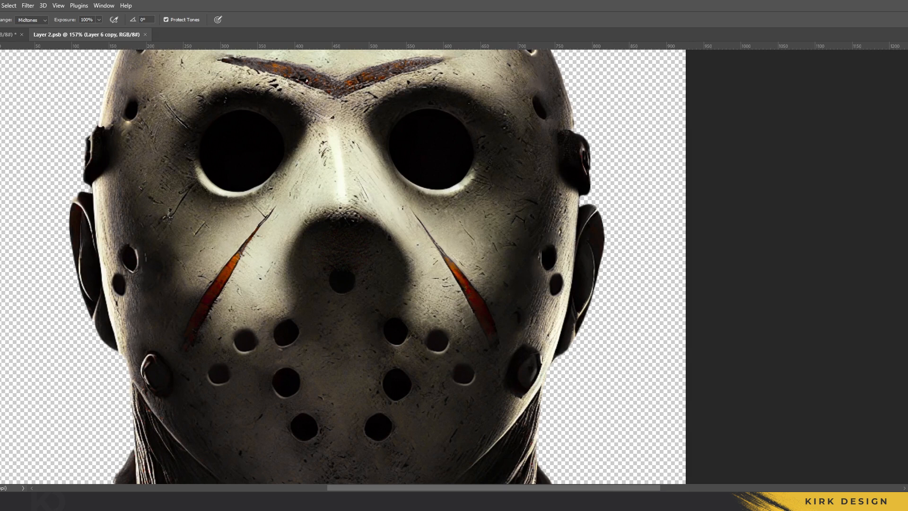
pyautogui.moveTo(226, 267)
pyautogui.mouseDown()
pyautogui.moveTo(176, 286)
pyautogui.moveTo(220, 279)
pyautogui.moveTo(201, 312)
pyautogui.moveTo(230, 259)
pyautogui.moveTo(232, 279)
pyautogui.mouseUp()
pyautogui.hotkey('ctrl', 'z')
pyautogui.moveTo(214, 289); pyautogui.dragTo(227, 271)
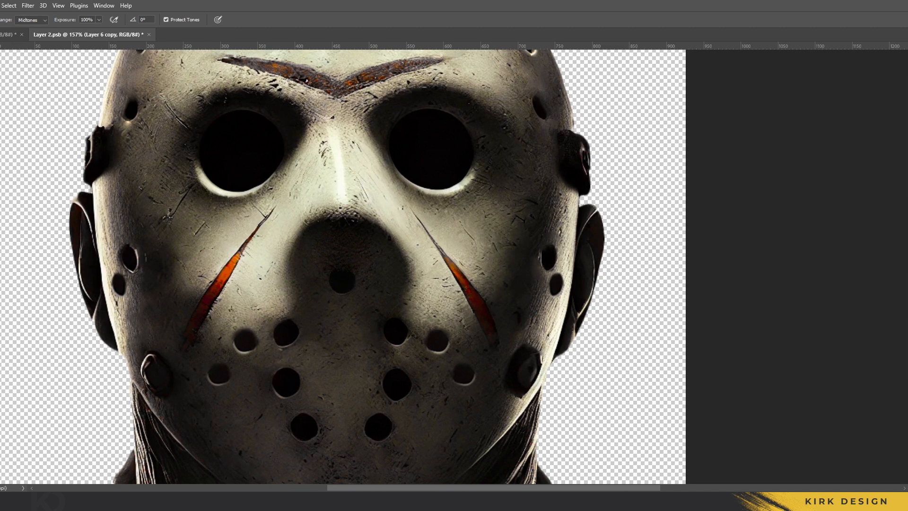
pyautogui.moveTo(229, 259); pyautogui.dragTo(243, 240)
pyautogui.moveTo(465, 288); pyautogui.dragTo(445, 254)
pyautogui.moveTo(265, 64); pyautogui.dragTo(325, 87)
pyautogui.moveTo(326, 88); pyautogui.dragTo(416, 66)
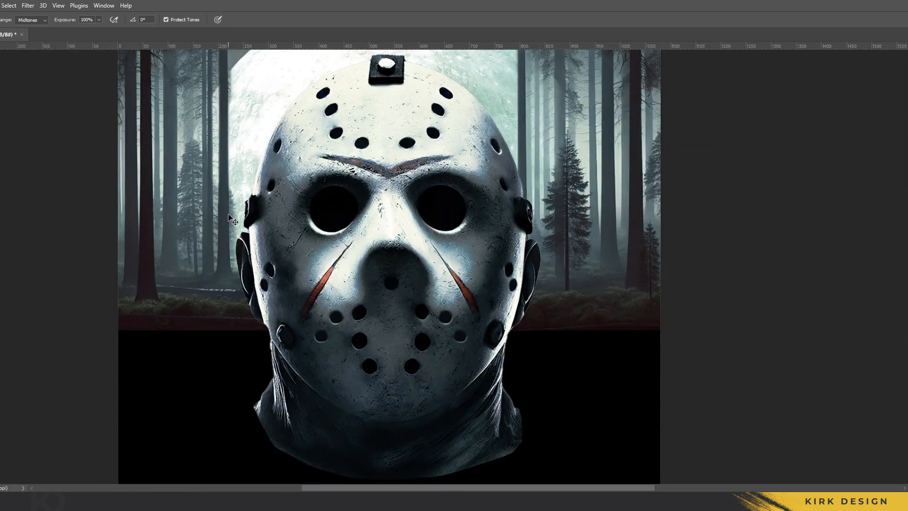
# Save the poster document
pyautogui.hotkey('ctrl', '-')
pyautogui.hotkey('ctrl', '-')
pyautogui.hotkey('ctrl', '-')
pyautogui.hotkey('ctrl', 's')
pyautogui.hotkey('ctrl', '+')
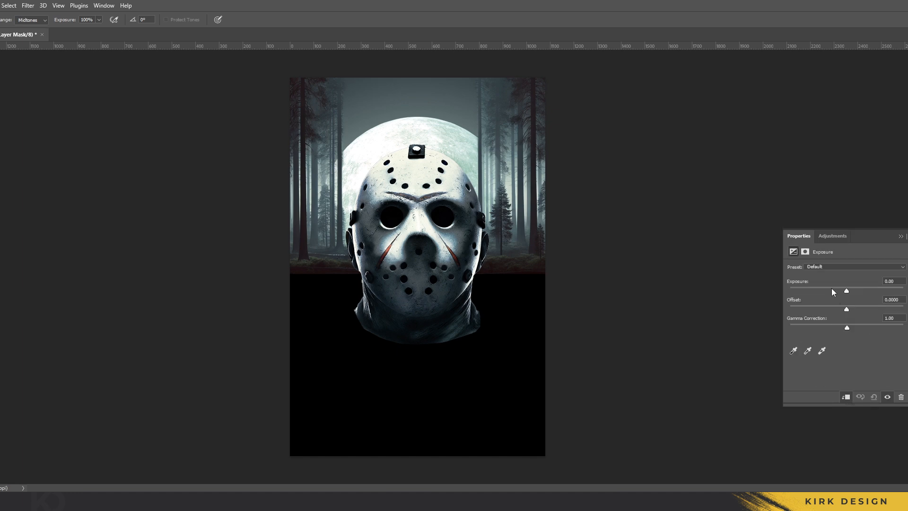
# Set the head's clipped Exposure adjustment to -9.33 and invert its layer mask to hide the darkening
pyautogui.moveTo(832, 291); pyautogui.dragTo(804, 291)
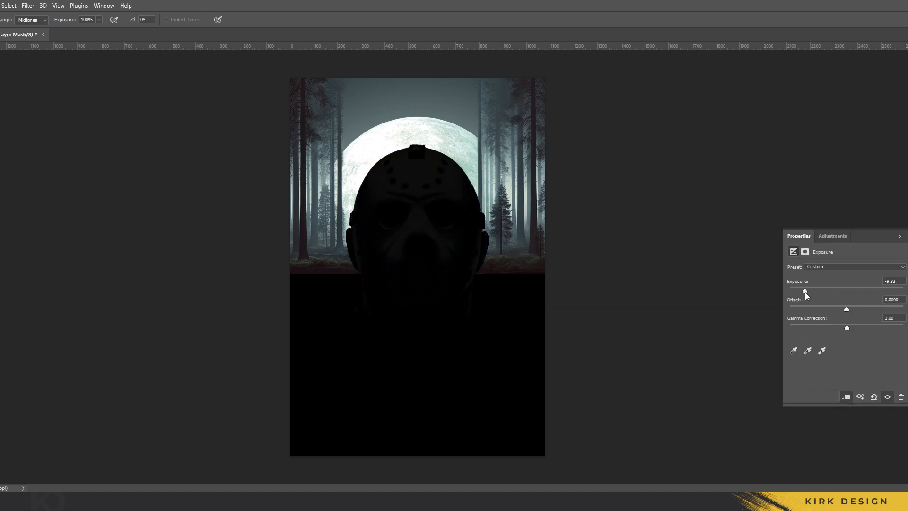
pyautogui.click(901, 237)
pyautogui.press('b')
pyautogui.hotkey('ctrl', 'i')
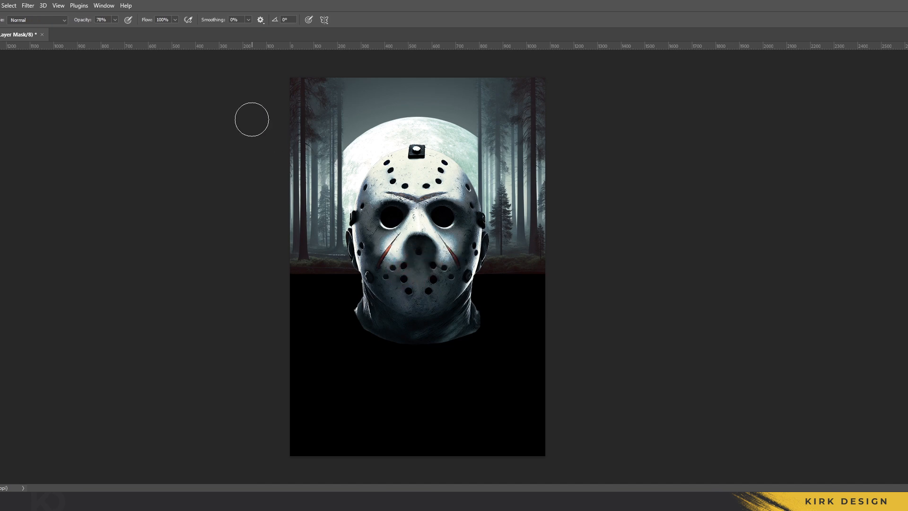
# Paint the Exposure darkening over the lower face and neck on its mask, resizing the brush after undoing a trial stroke
pyautogui.moveTo(431, 301)
pyautogui.mouseDown()
pyautogui.moveTo(402, 284)
pyautogui.moveTo(421, 289)
pyautogui.moveTo(418, 313)
pyautogui.moveTo(415, 277)
pyautogui.moveTo(388, 286)
pyautogui.moveTo(426, 281)
pyautogui.moveTo(410, 272)
pyautogui.mouseUp()
pyautogui.hotkey('ctrl', 'z')
pyautogui.keyDown('alt'); pyautogui.rightClick(414, 292); pyautogui.keyUp('alt')
pyautogui.scroll(2, 410, 273)
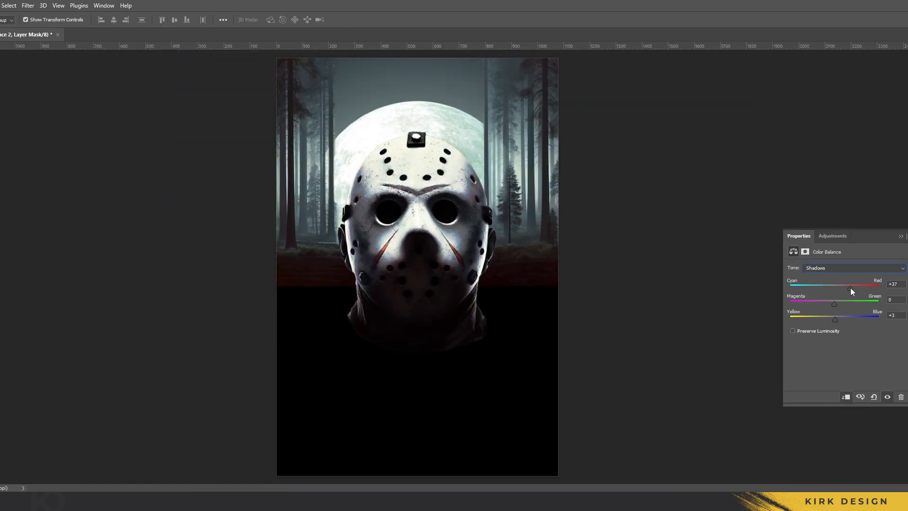
# Shift the Color Balance shadows toward red, magenta and blue, invert its mask, and narrow the layer's Blend If range
pyautogui.moveTo(873, 290); pyautogui.dragTo(879, 289)
pyautogui.moveTo(834, 304); pyautogui.dragTo(832, 305)
pyautogui.moveTo(835, 318); pyautogui.dragTo(858, 304)
pyautogui.hotkey('ctrl', 'i')
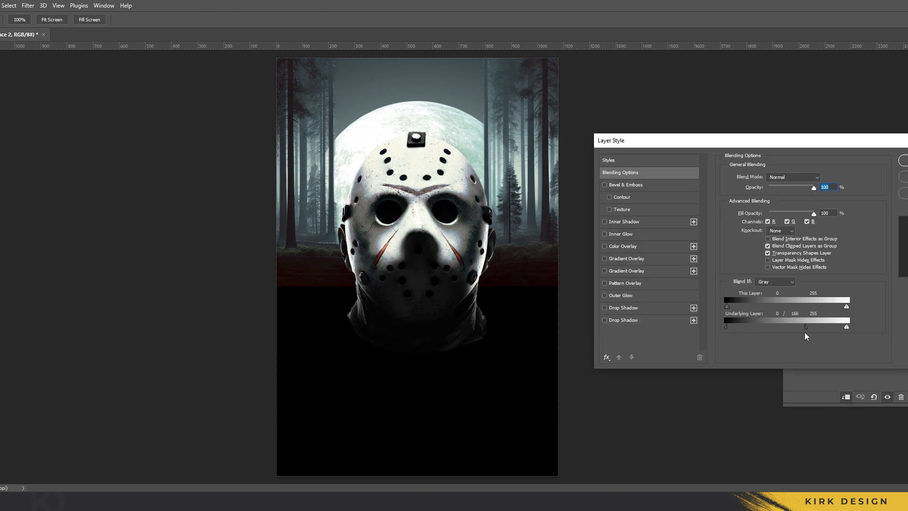
pyautogui.moveTo(846, 306); pyautogui.dragTo(751, 315)
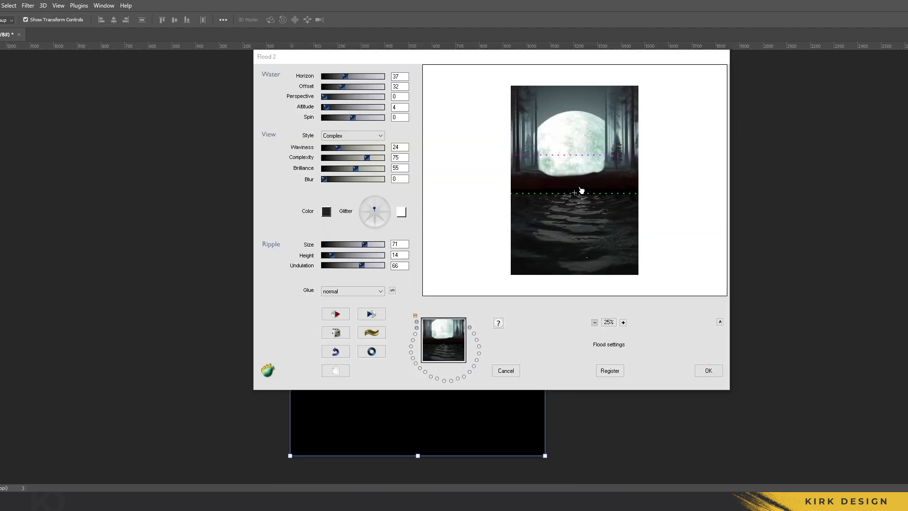
# Apply the Flood 2 water filter below the forest and moon with Offset set to 22
pyautogui.moveTo(406, 64); pyautogui.dragTo(380, 84)
pyautogui.moveTo(317, 107); pyautogui.dragTo(312, 109)
pyautogui.click(595, 344)
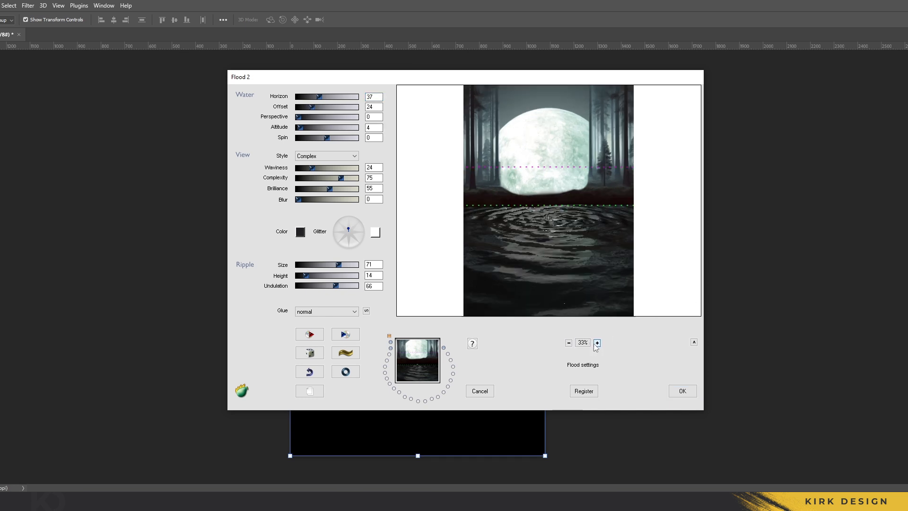
pyautogui.click(596, 343)
pyautogui.click(596, 343)
pyautogui.click(569, 345)
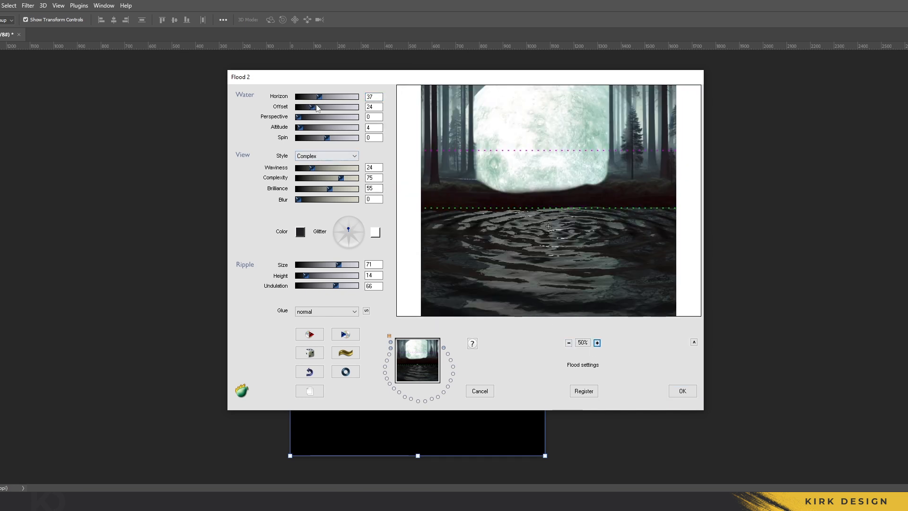
pyautogui.moveTo(315, 108); pyautogui.dragTo(312, 109)
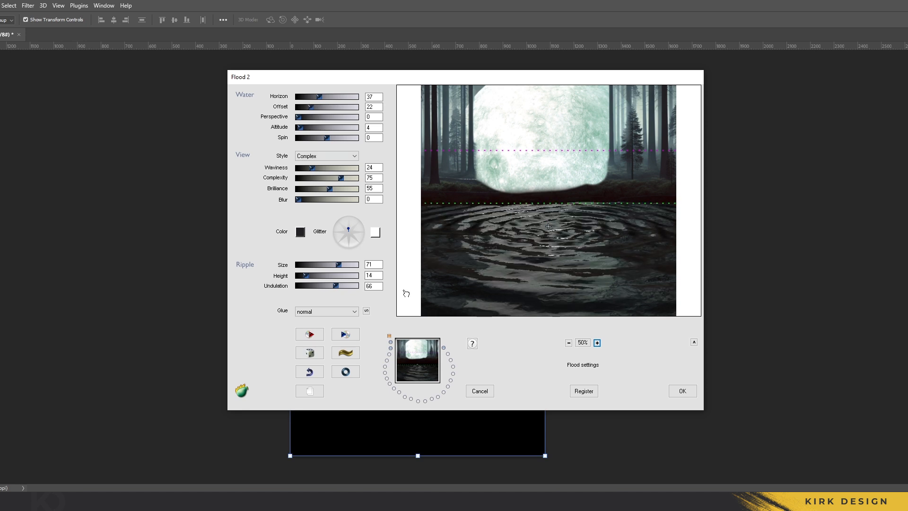
pyautogui.press('Return')
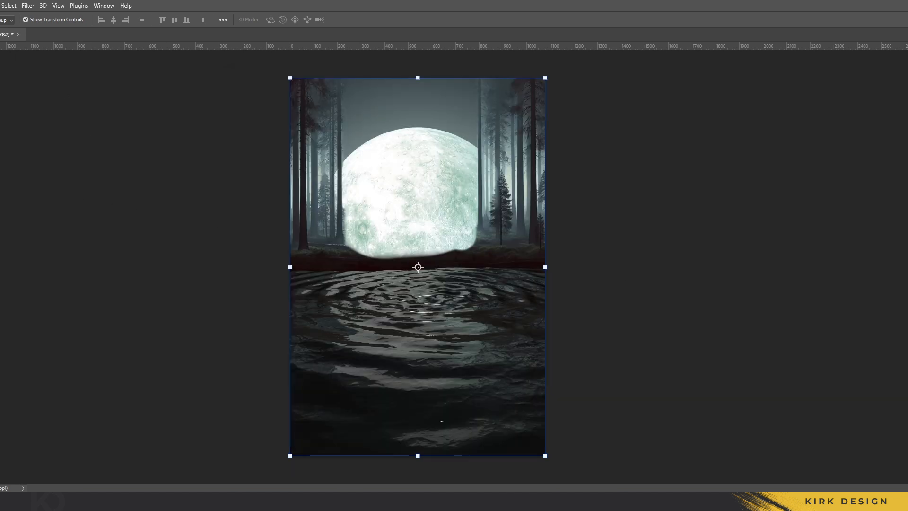
pyautogui.hotkey('ctrl', 'h')
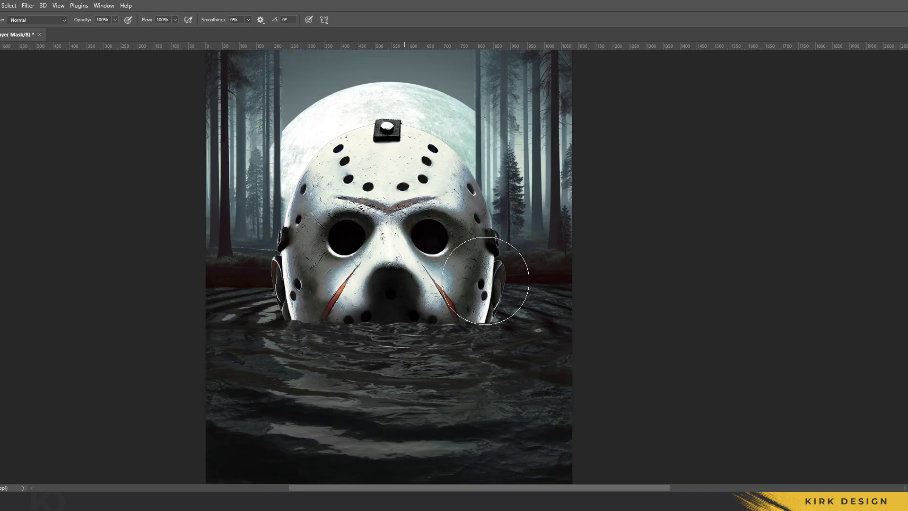
# Paint the layer mask along the waterline so the water overlaps the hockey mask's lower edge, and save the document
pyautogui.scroll(2, 326, 321)
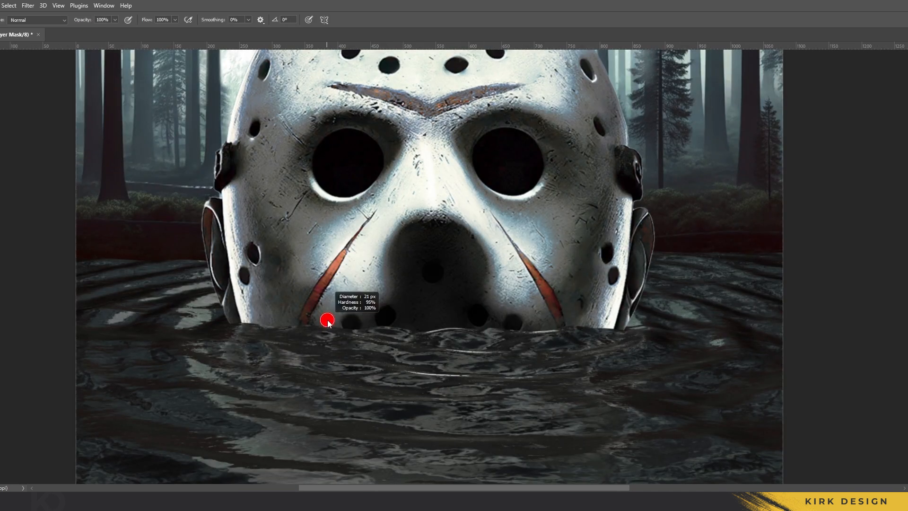
pyautogui.moveTo(335, 343)
pyautogui.mouseDown()
pyautogui.moveTo(602, 334)
pyautogui.moveTo(254, 330)
pyautogui.moveTo(418, 368)
pyautogui.moveTo(427, 381)
pyautogui.moveTo(584, 375)
pyautogui.moveTo(522, 374)
pyautogui.mouseUp()
pyautogui.scroll(-6, 402, 377)
pyautogui.press('v')
pyautogui.press('b')
pyautogui.scroll(5, 381, 308)
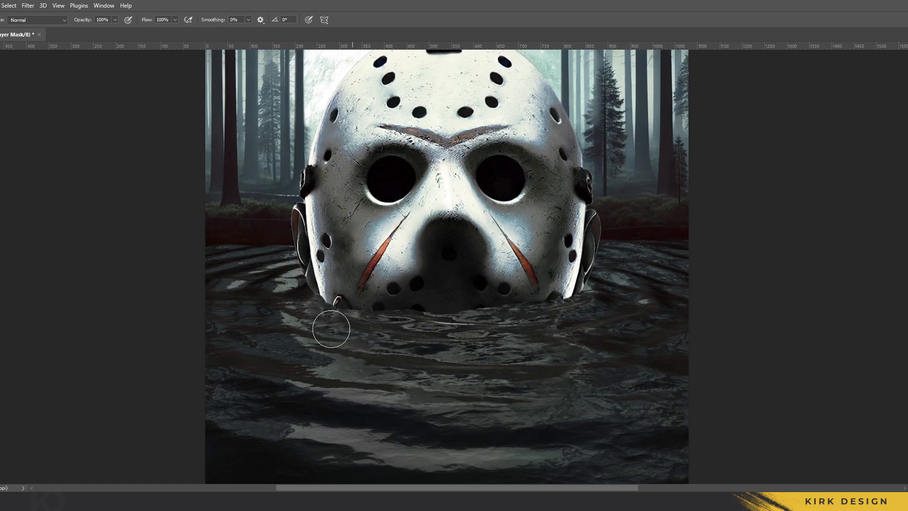
pyautogui.scroll(2, 330, 320)
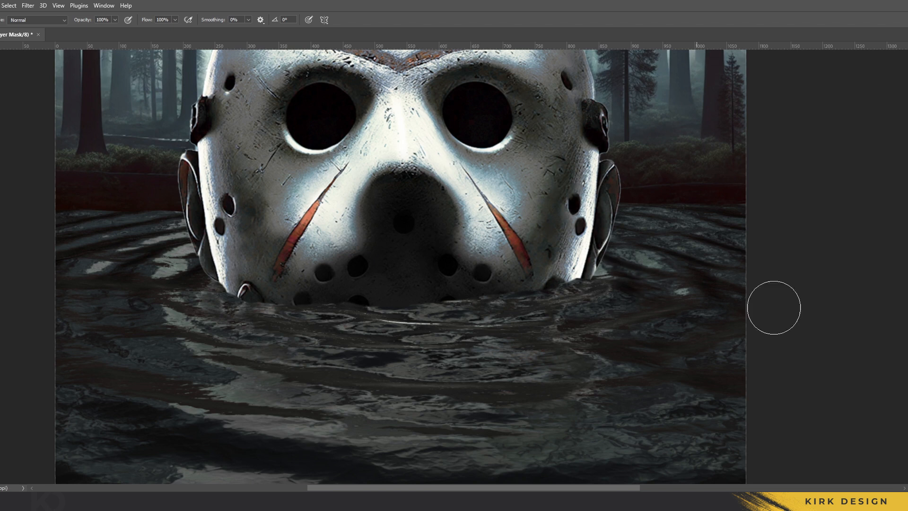
pyautogui.hotkey('ctrl', '0')
pyautogui.hotkey('ctrl', 's')
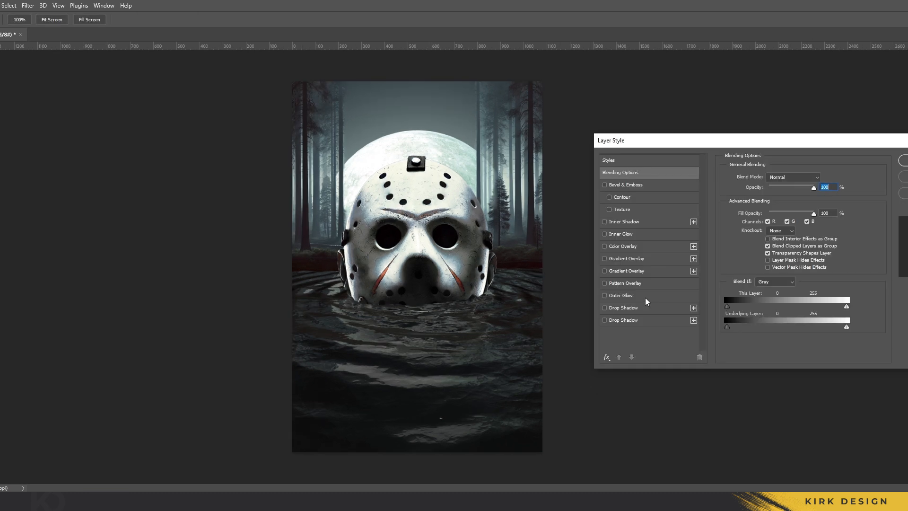
# Give the moon a pale mint Outer Glow with Overlay blending, 100% opacity and 250 px size, fine-tuning the glow's hue
pyautogui.click(644, 295)
pyautogui.click(752, 213)
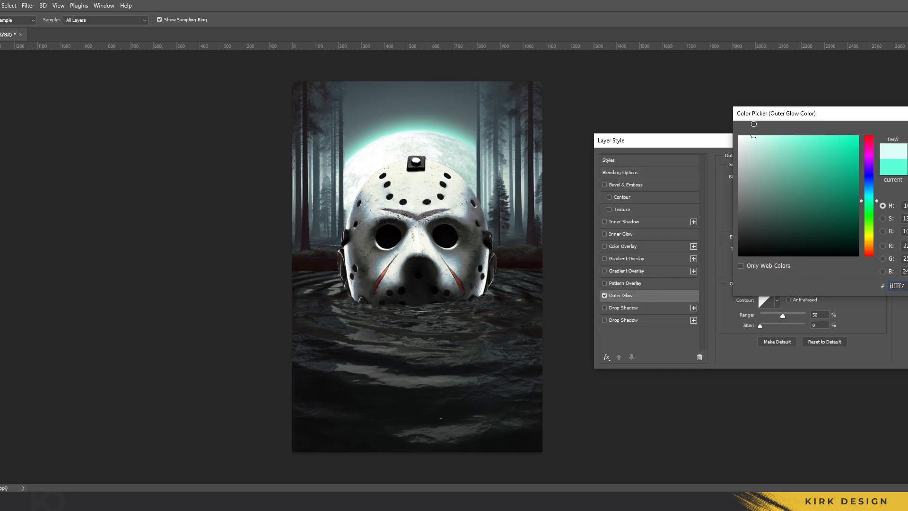
pyautogui.click(753, 136)
pyautogui.press('Return')
pyautogui.moveTo(784, 266); pyautogui.dragTo(905, 278)
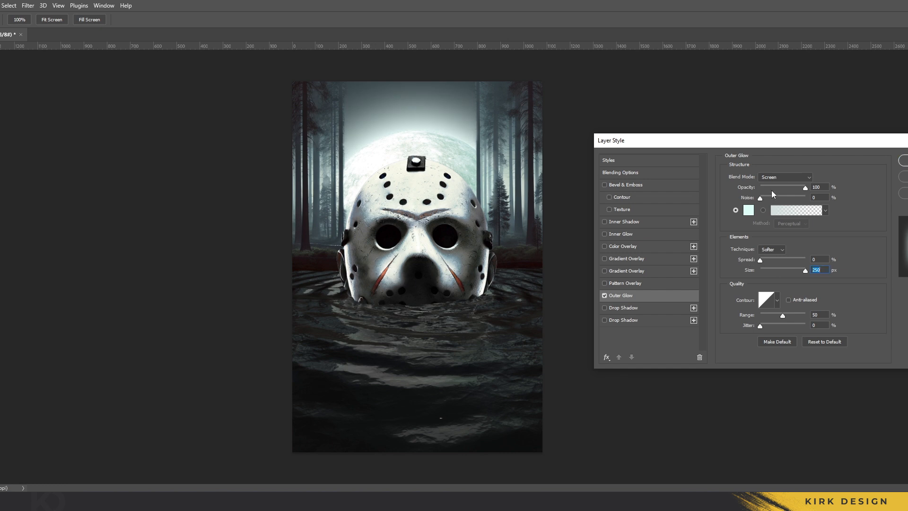
pyautogui.click(784, 176)
pyautogui.click(781, 297)
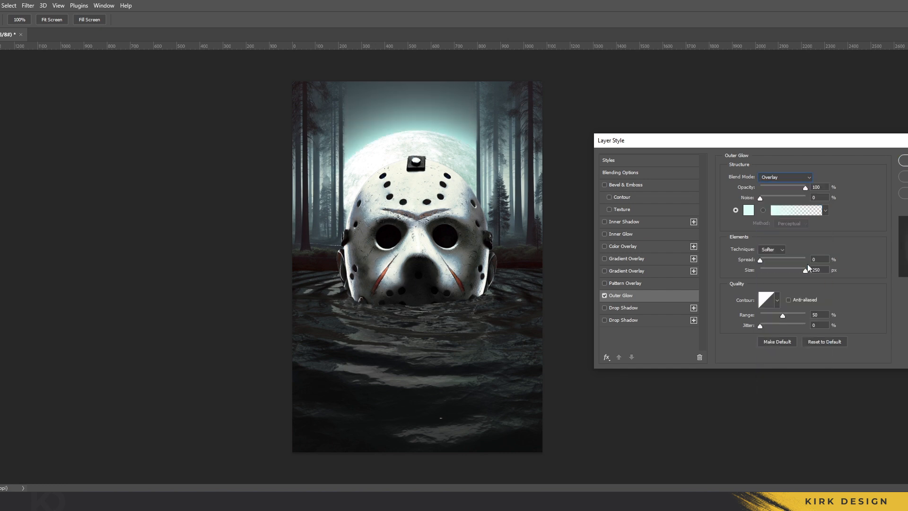
pyautogui.click(749, 213)
pyautogui.moveTo(869, 201); pyautogui.dragTo(872, 204)
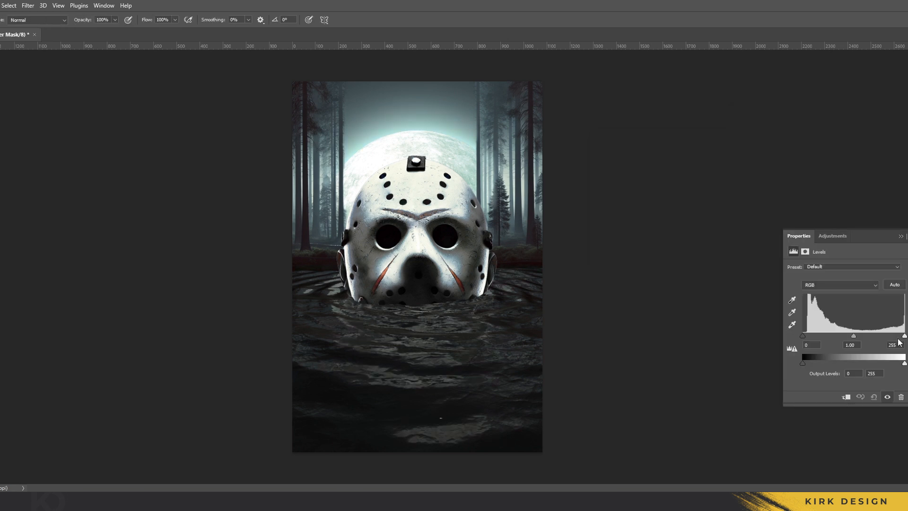
# Adjust the black, midtone and white input points of the Levels adjustment to strengthen contrast
pyautogui.moveTo(842, 339)
pyautogui.mouseDown()
pyautogui.moveTo(886, 339)
pyautogui.moveTo(872, 353)
pyautogui.moveTo(838, 338)
pyautogui.mouseUp()
pyautogui.moveTo(874, 336); pyautogui.dragTo(880, 335)
pyautogui.moveTo(803, 337); pyautogui.dragTo(809, 337)
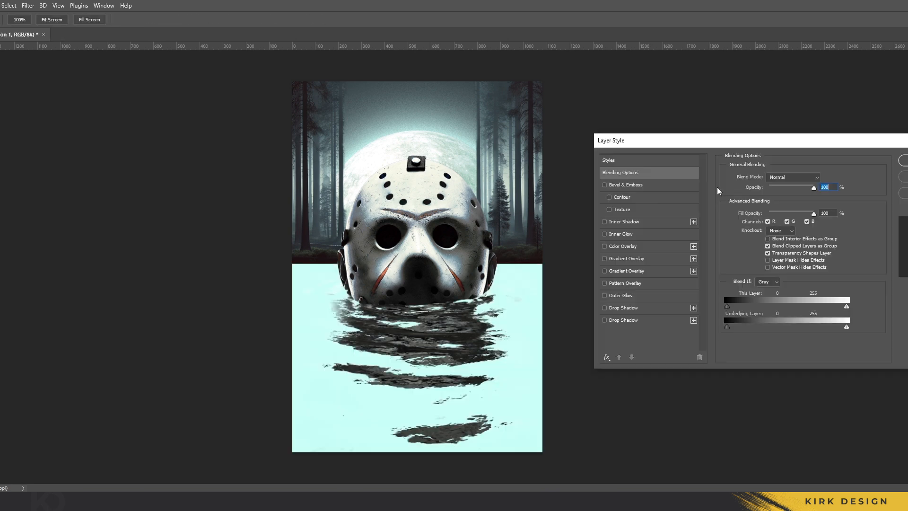
# Fade the pale mint layer over the water by splitting its underlying-layer Blend If black point to 0 / 255
pyautogui.moveTo(727, 327); pyautogui.dragTo(858, 316)
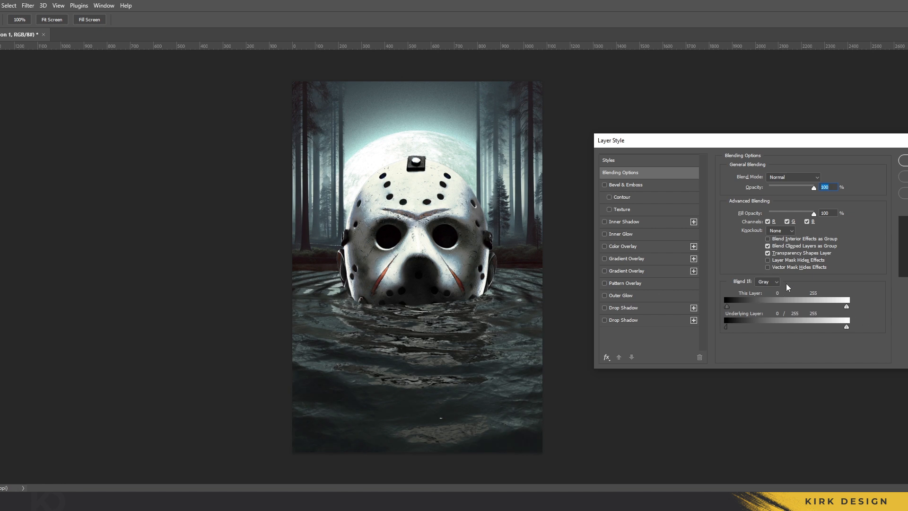
pyautogui.press('Return')
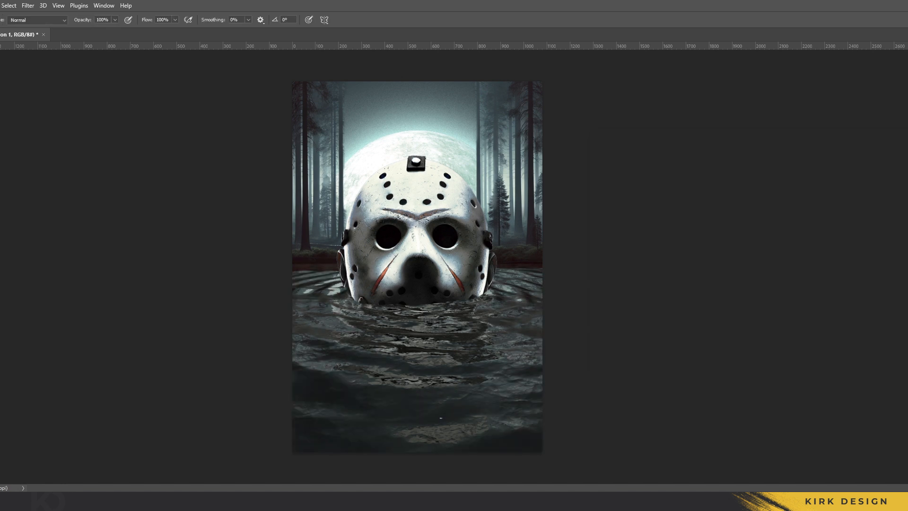
pyautogui.hotkey('ctrl', 'shift', 'z')
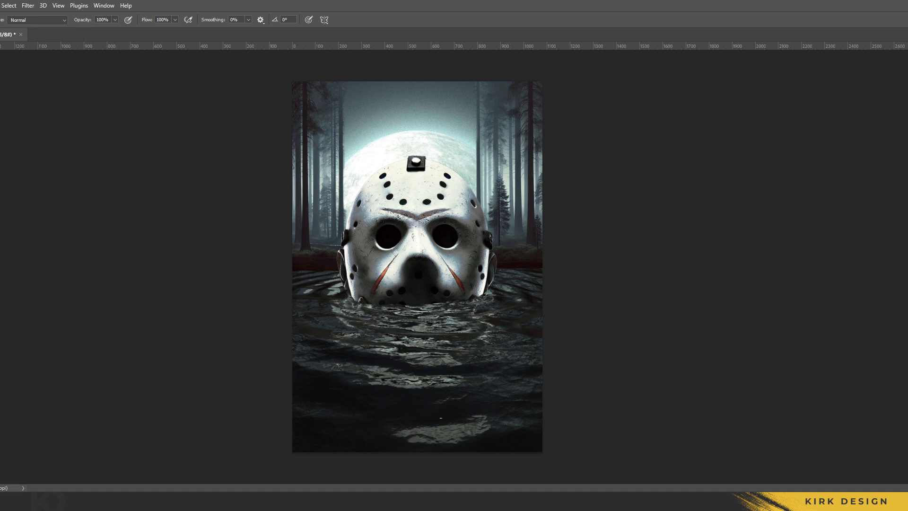
# Add an Outer Glow to the head with Overlay blending, 100% opacity, 100% noise, 5% spread and 73 px size
pyautogui.click(634, 295)
pyautogui.click(784, 179)
pyautogui.click(784, 179)
pyautogui.click(788, 178)
pyautogui.click(787, 178)
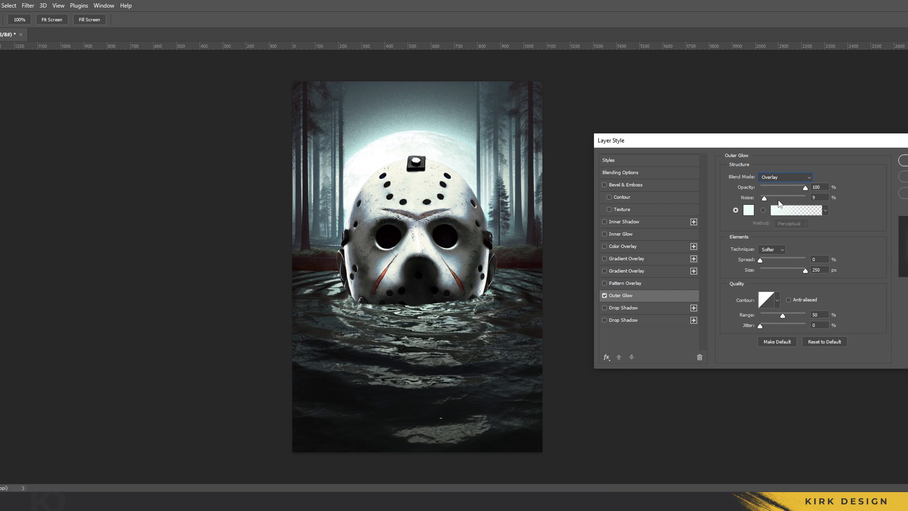
pyautogui.moveTo(772, 197); pyautogui.dragTo(787, 202)
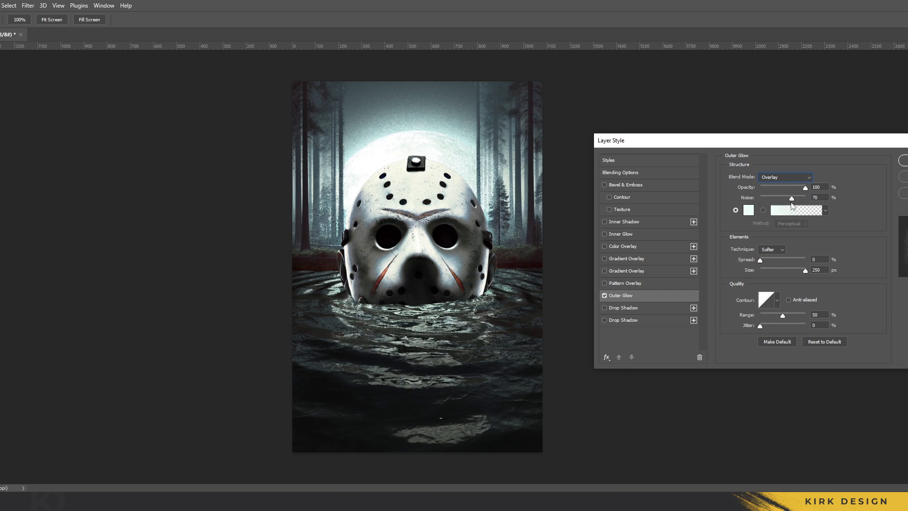
pyautogui.moveTo(764, 258)
pyautogui.mouseDown()
pyautogui.moveTo(790, 268)
pyautogui.moveTo(769, 271)
pyautogui.moveTo(799, 268)
pyautogui.moveTo(755, 266)
pyautogui.moveTo(776, 268)
pyautogui.mouseUp()
pyautogui.moveTo(774, 190); pyautogui.dragTo(866, 211)
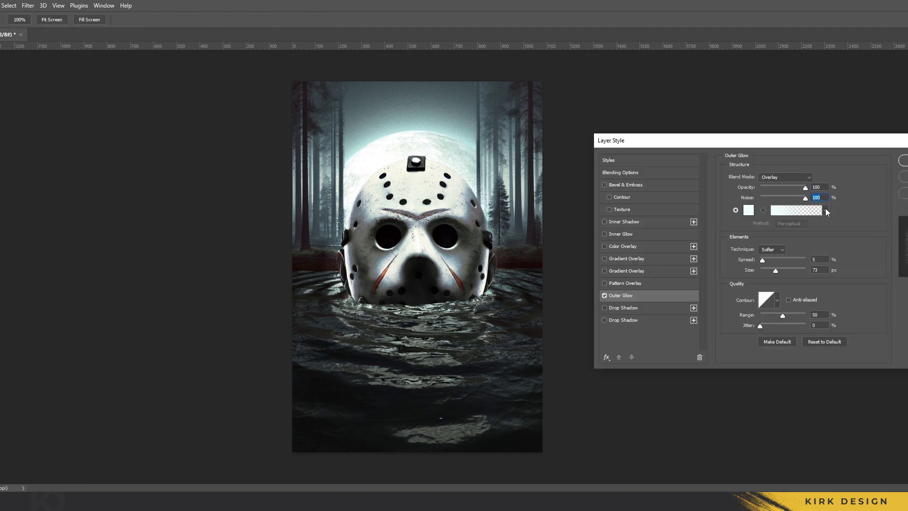
# Set the head's Outer Glow spread to 0% and cycle through other blend modes, including Saturation, before accepting the style
pyautogui.click(776, 271)
pyautogui.click(756, 261)
pyautogui.scroll(-9, 804, 177)
pyautogui.scroll(-1, 804, 177)
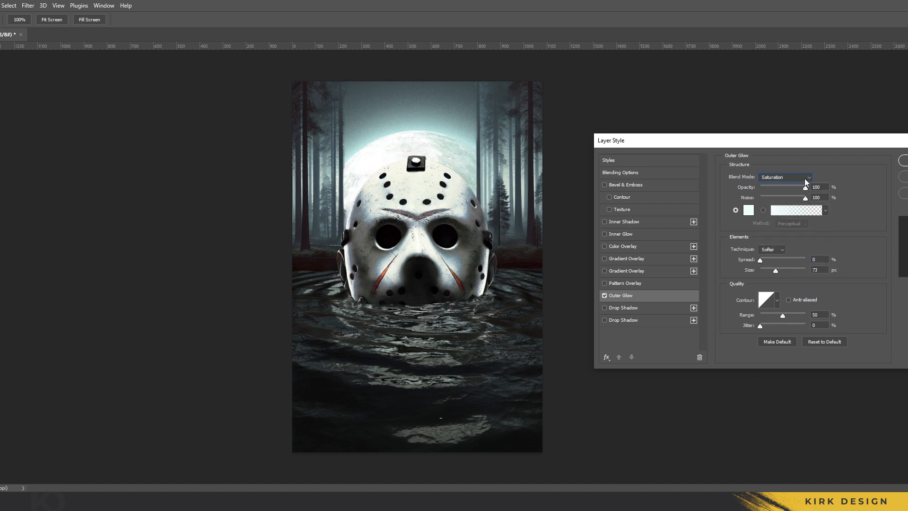
pyautogui.press('Return')
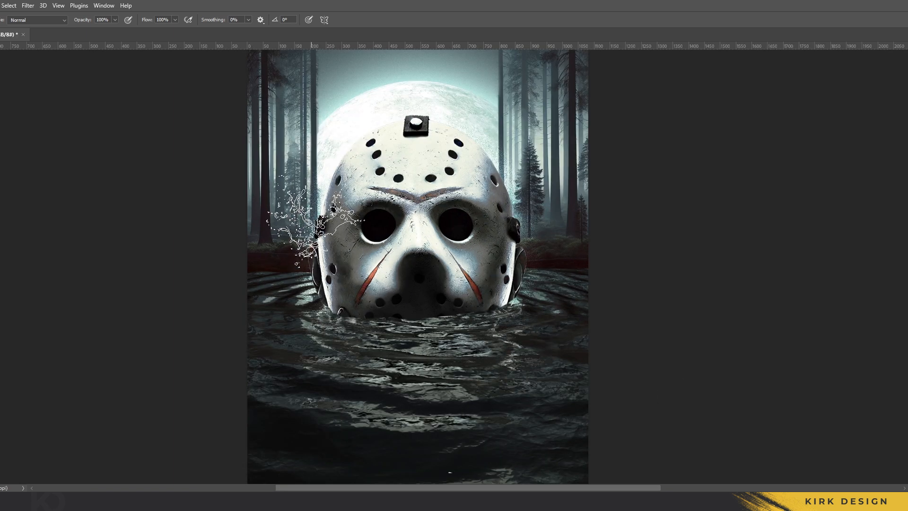
# Stamp a white water splash where the mask's left edge meets the water, and scale, rotate and move it into place
pyautogui.click(319, 218)
pyautogui.hotkey('ctrl', 'z')
pyautogui.click(341, 314)
pyautogui.press('v')
pyautogui.moveTo(403, 309)
pyautogui.mouseDown()
pyautogui.moveTo(408, 331)
pyautogui.moveTo(416, 302)
pyautogui.moveTo(386, 310)
pyautogui.moveTo(372, 335)
pyautogui.moveTo(418, 308)
pyautogui.moveTo(419, 316)
pyautogui.mouseUp()
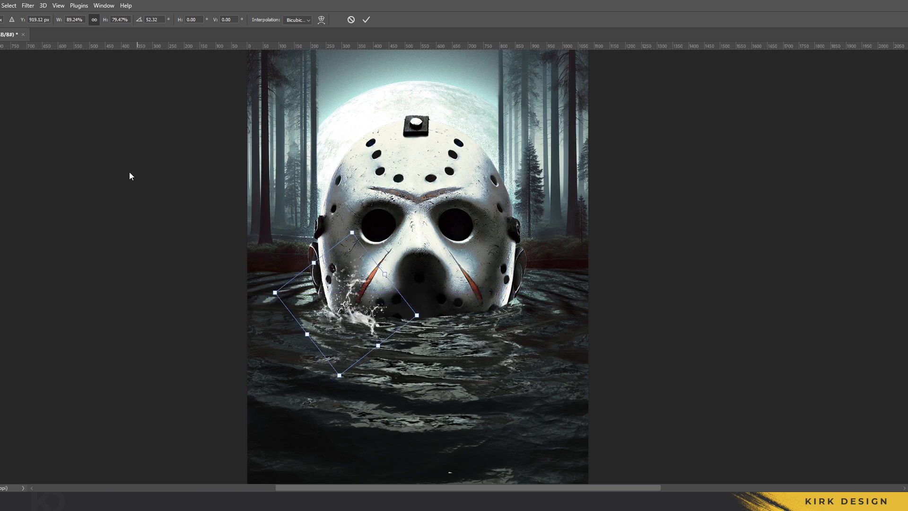
pyautogui.moveTo(392, 276); pyautogui.dragTo(375, 280)
pyautogui.moveTo(346, 312); pyautogui.dragTo(333, 310)
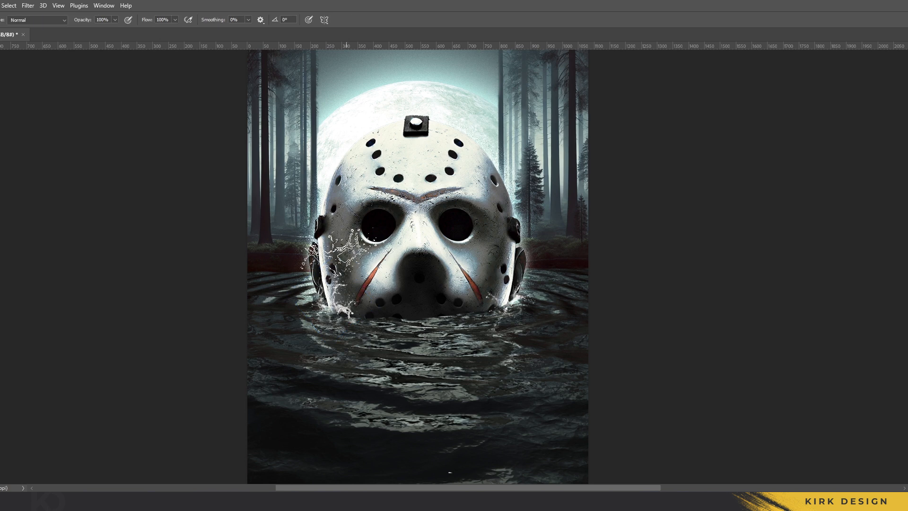
# Stamp another splash near the mask's left strap with the 275 px splash brush, and rotate and nudge it into place
pyautogui.keyDown('alt'); pyautogui.rightClick(345, 257); pyautogui.keyUp('alt')
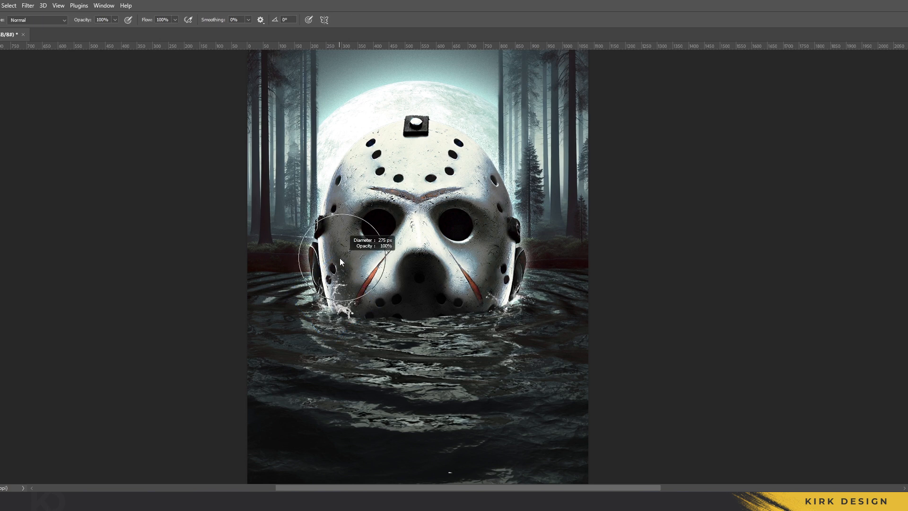
pyautogui.click(331, 247)
pyautogui.hotkey('ctrl', 't')
pyautogui.moveTo(390, 293); pyautogui.dragTo(361, 317)
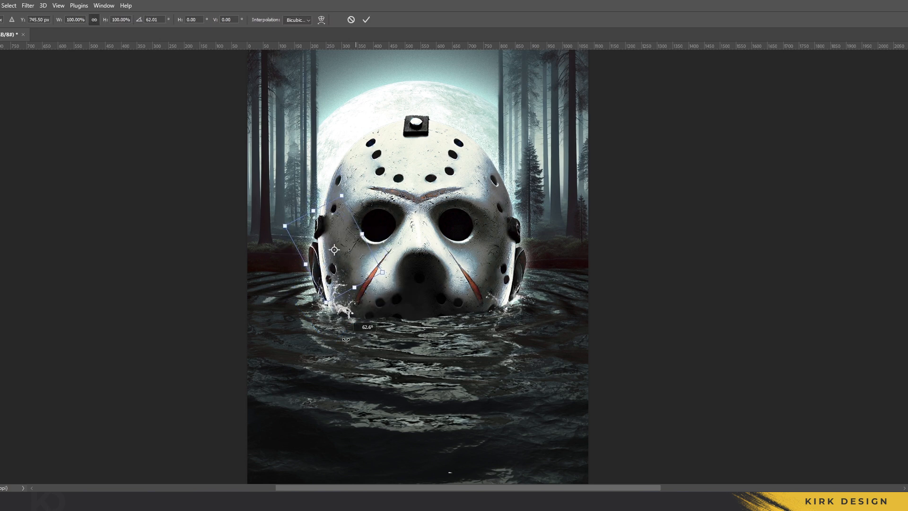
pyautogui.press('Return')
pyautogui.moveTo(426, 318)
pyautogui.mouseDown()
pyautogui.moveTo(449, 260)
pyautogui.moveTo(417, 327)
pyautogui.mouseUp()
pyautogui.moveTo(333, 251); pyautogui.dragTo(334, 244)
pyautogui.press('Return')
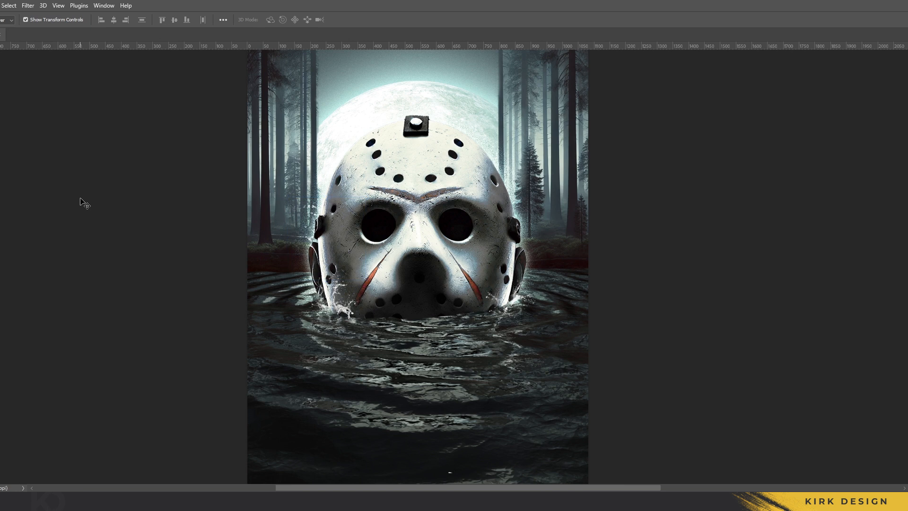
# Create a new layer and stamp a splash beside the mask's right strap
pyautogui.hotkey('ctrl', 'shift', 'alt', 'n')
pyautogui.press('b')
pyautogui.click(508, 251)
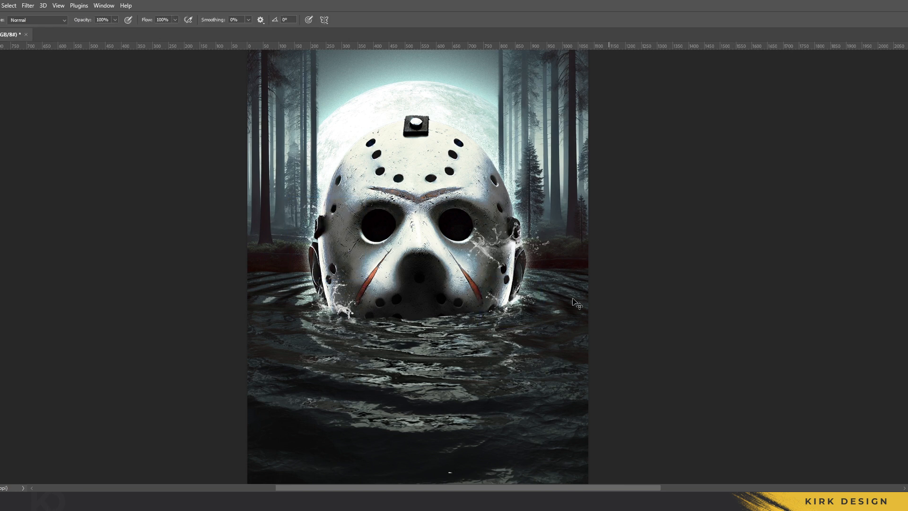
pyautogui.press('v')
# Stamp a splash on a new layer at the head's upper-right edge and scale it to about 83%
pyautogui.hotkey('ctrl', 'shift', 'alt', 'n')
pyautogui.press('b')
pyautogui.click(491, 170)
pyautogui.press('v')
pyautogui.moveTo(617, 237); pyautogui.dragTo(585, 178)
pyautogui.press('Return')
# Place a splash on a new layer at the head's upper-left side, and rotate and move it into position
pyautogui.hotkey('ctrl', 'shift', 'alt', 'n')
pyautogui.press('b')
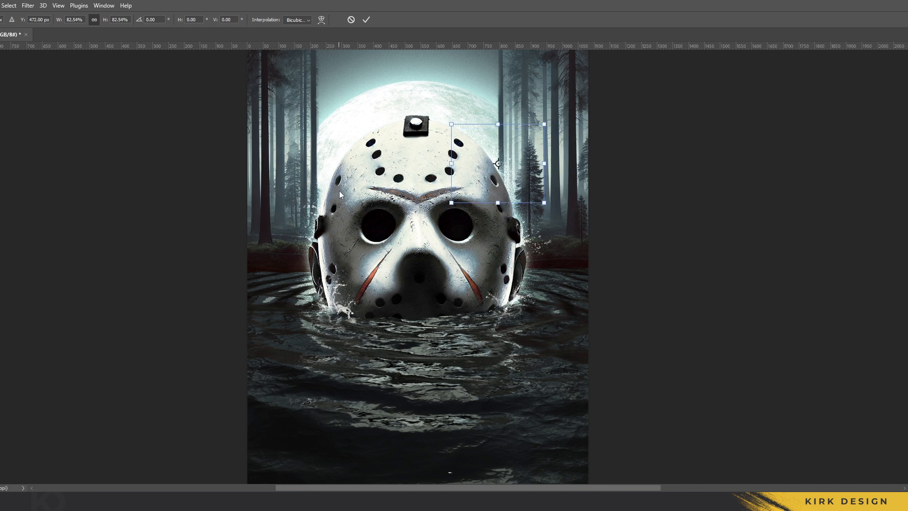
pyautogui.press('v')
pyautogui.moveTo(418, 233); pyautogui.dragTo(316, 216)
pyautogui.moveTo(393, 174); pyautogui.dragTo(385, 295)
pyautogui.moveTo(326, 236); pyautogui.dragTo(351, 200)
pyautogui.press('Return')
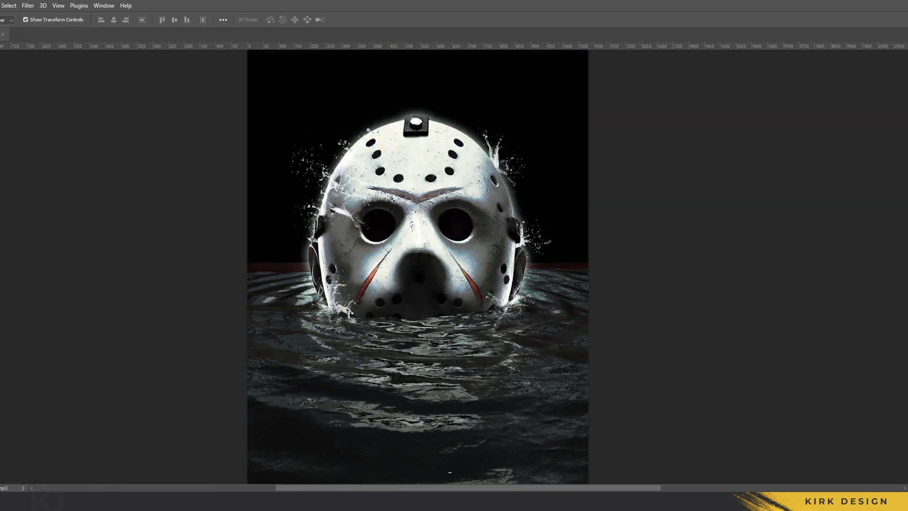
# Transform the upper-left splash again so it follows the outer curve of the hockey mask
pyautogui.hotkey('ctrl', '+')
pyautogui.hotkey('ctrl', 't')
pyautogui.moveTo(128, 349); pyautogui.dragTo(158, 308)
pyautogui.moveTo(408, 255); pyautogui.dragTo(413, 231)
pyautogui.press('Return')
# Paint on the upper-left splash's layer mask to hide the part covering the face
pyautogui.press('b')
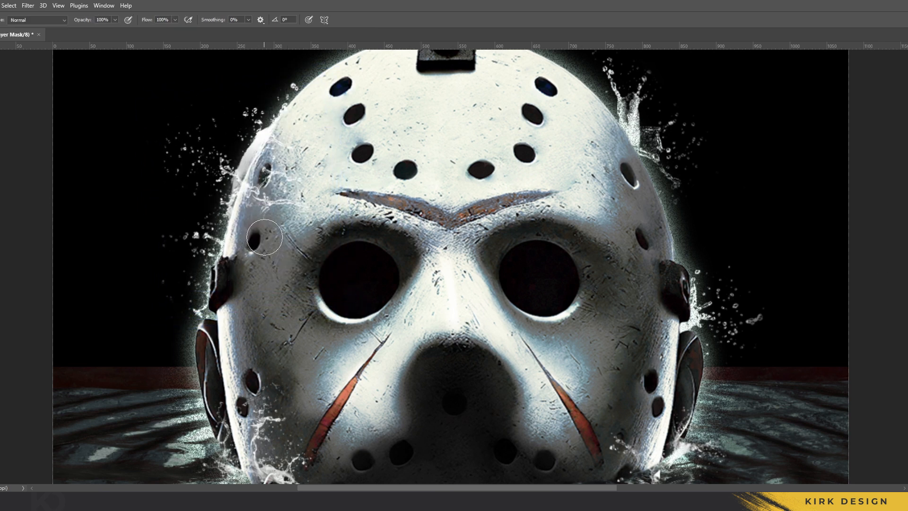
pyautogui.click(274, 203)
pyautogui.hotkey('ctrl', '0')
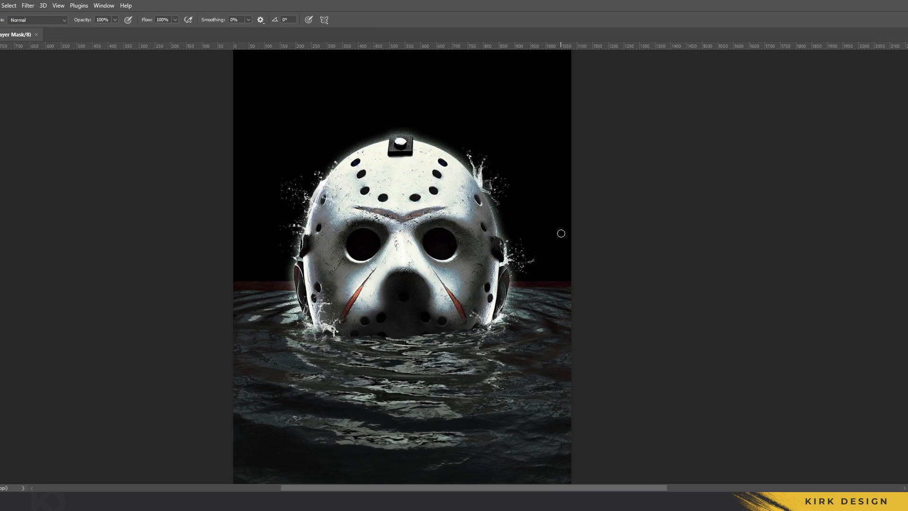
# Add a splash along the top edge of the head beside the forehead bracket and transform it into place
pyautogui.hotkey('ctrl', 't')
pyautogui.moveTo(537, 179); pyautogui.dragTo(534, 162)
pyautogui.press('Return')
pyautogui.click(310, 198)
pyautogui.press('b')
pyautogui.moveTo(359, 150); pyautogui.dragTo(400, 126)
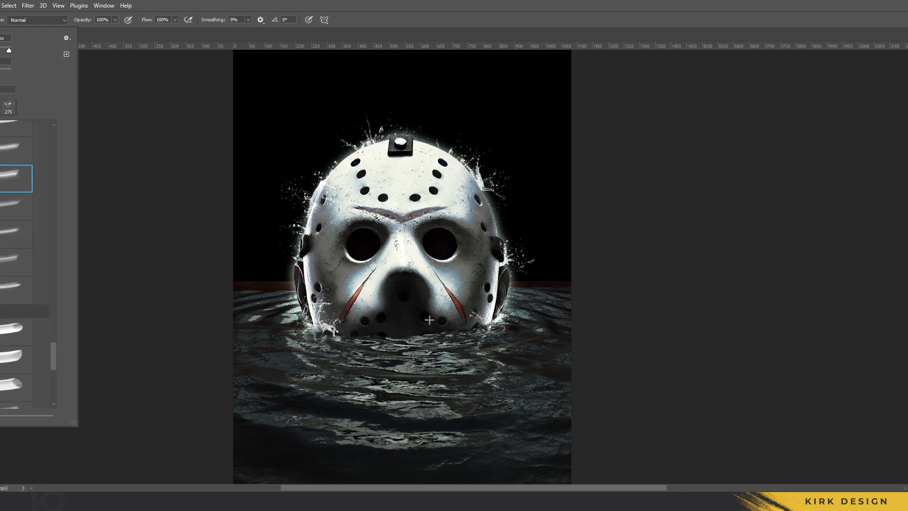
# Place a splash on the mask's cheek beside the left eye hole with a splash brush
pyautogui.doubleClick(16, 177)
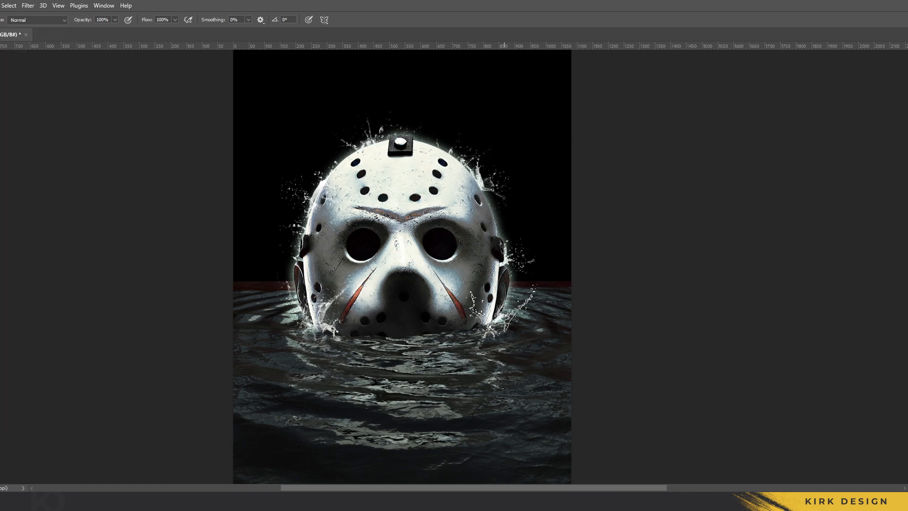
pyautogui.moveTo(426, 199)
pyautogui.mouseDown()
pyautogui.moveTo(440, 215)
pyautogui.moveTo(411, 207)
pyautogui.moveTo(402, 230)
pyautogui.mouseUp()
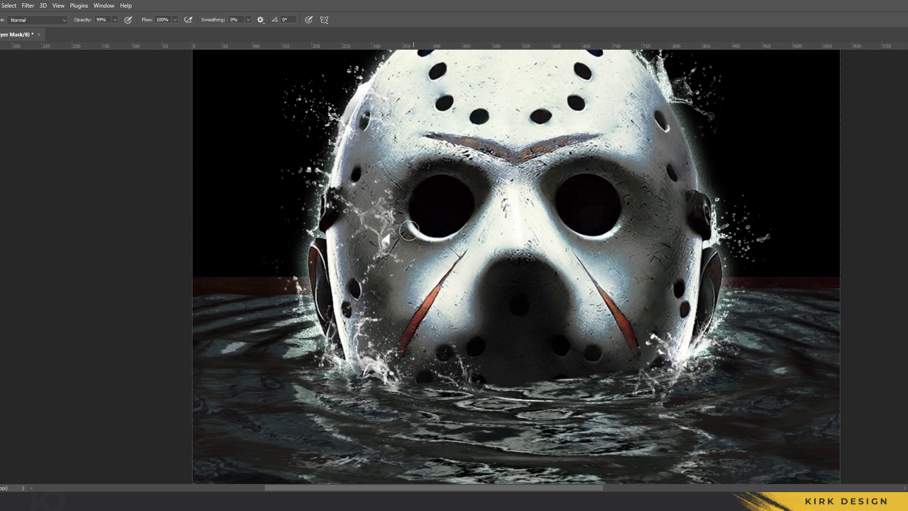
pyautogui.scroll(-3, 480, 252)
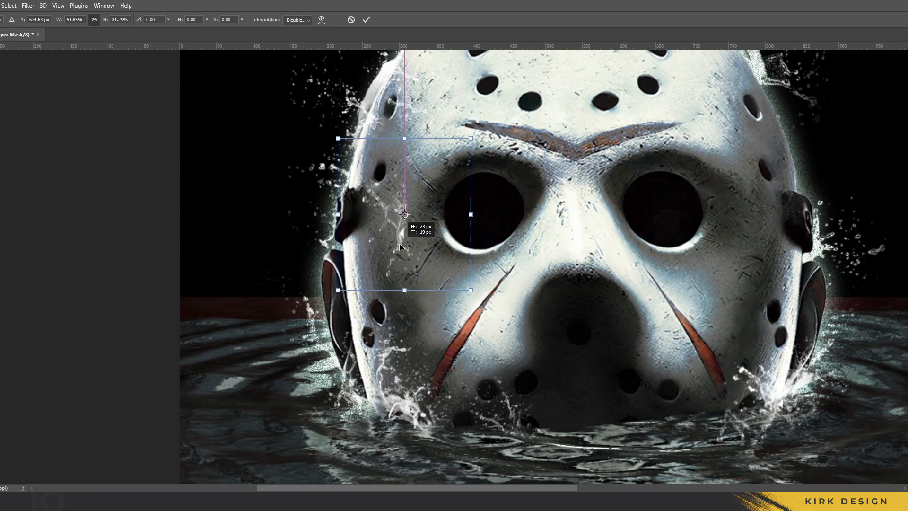
# Warp the splash beside the left eye hole to follow the mask's surface, and lower its drop shadow opacity
pyautogui.press('v')
pyautogui.hotkey('alt', 'e')
pyautogui.moveTo(21, 221)
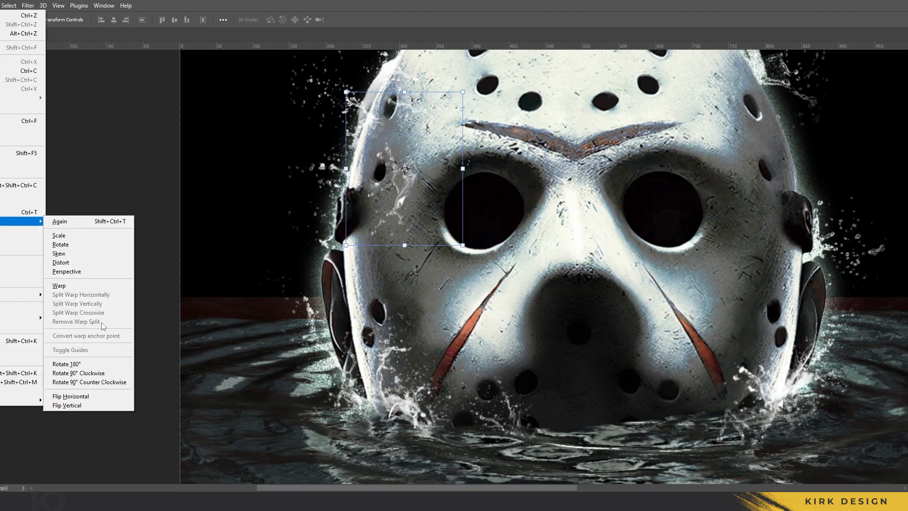
pyautogui.click(109, 286)
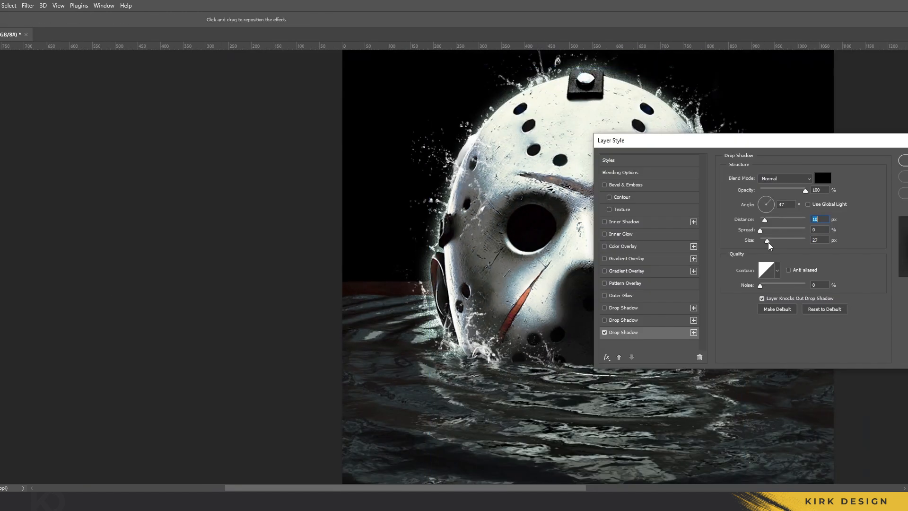
pyautogui.moveTo(794, 192); pyautogui.dragTo(782, 191)
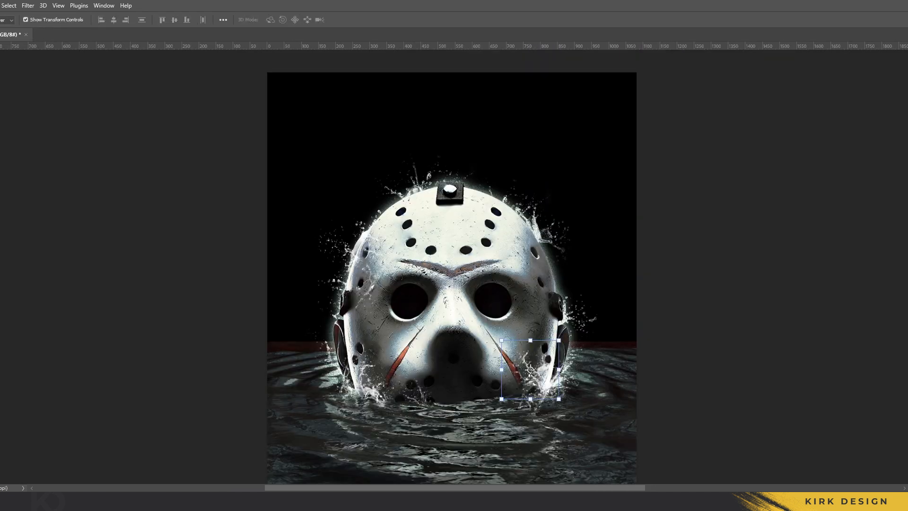
# Transform the splash on the mask's lower-right cheek so it sits farther up over the right red marking
pyautogui.moveTo(503, 368); pyautogui.dragTo(513, 350)
pyautogui.hotkey('ctrl', 't')
pyautogui.press('Return')
pyautogui.rightClick(904, 306)
pyautogui.click(891, 307)
# Add a splash on the upper-right side of the mask above the eye hole and transform it into place
pyautogui.press('b')
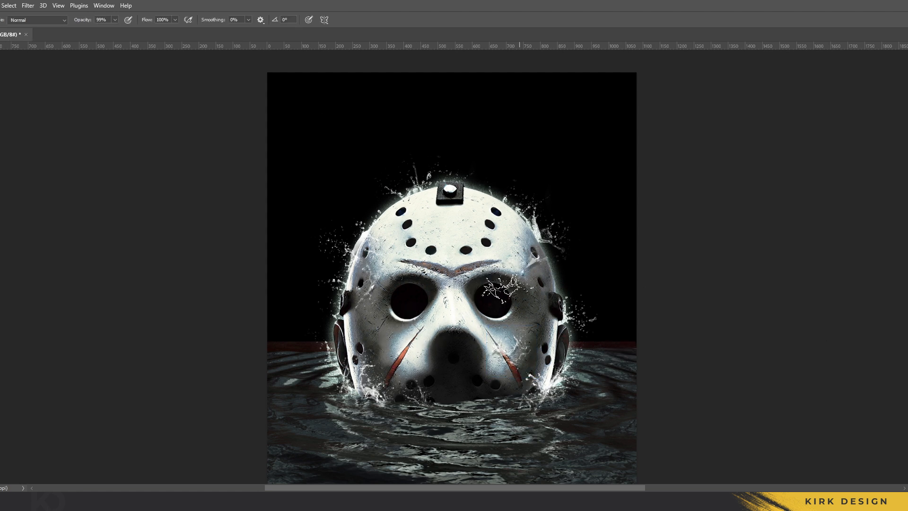
pyautogui.hotkey('ctrl', 't')
pyautogui.moveTo(473, 279); pyautogui.dragTo(493, 279)
pyautogui.press('Return')
# Paint small water droplets across the forehead and cheeks of the mask with a resized droplet brush
pyautogui.scroll(5, 394, 331)
pyautogui.keyDown('alt'); pyautogui.rightClick(361, 339); pyautogui.keyUp('alt')
pyautogui.scroll(-2, 664, 296)
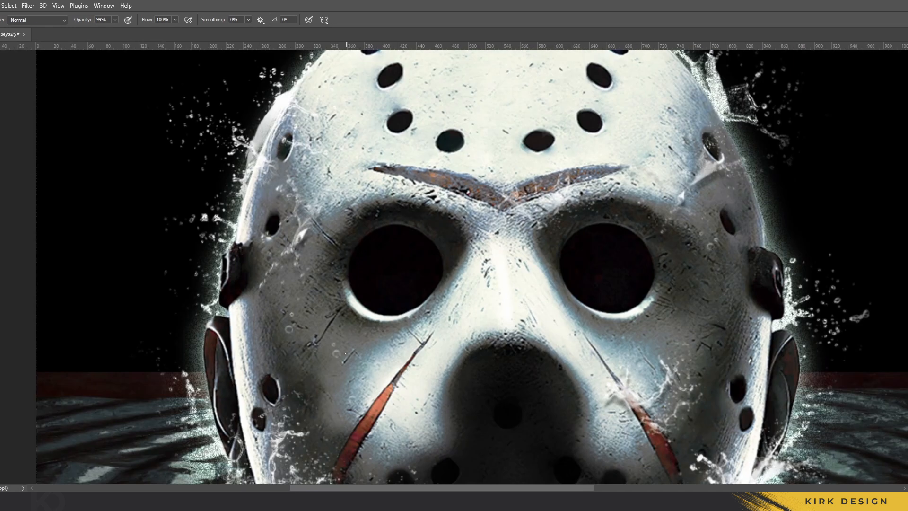
pyautogui.click(543, 137)
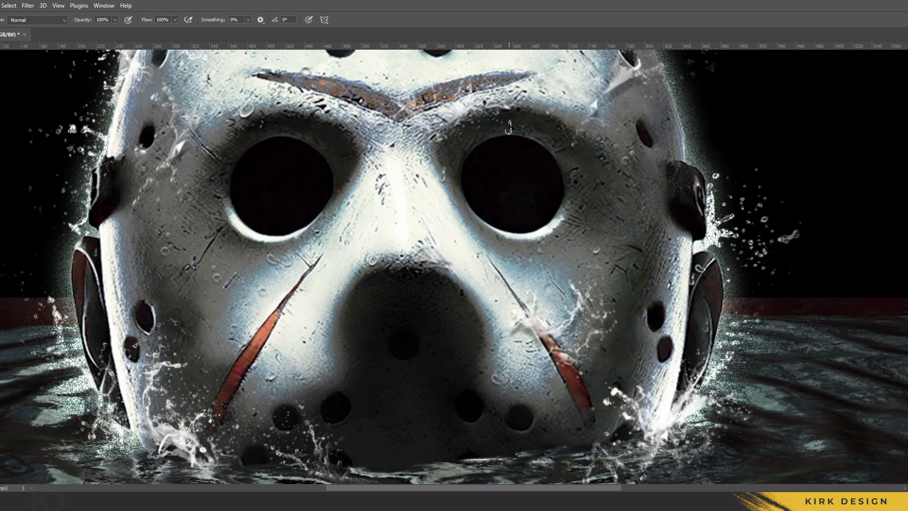
pyautogui.scroll(-3, 509, 128)
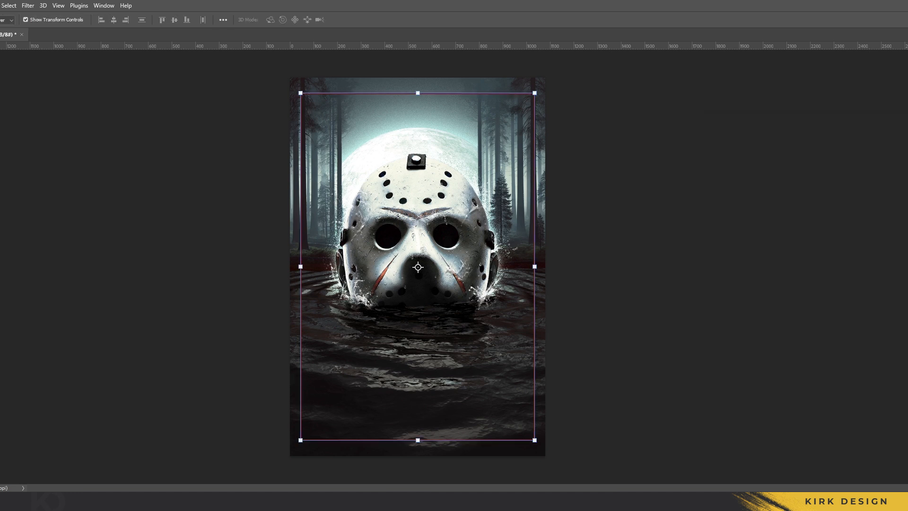
# Scale the artwork to 92.61% to fit the red frame and fill the margin outside the frame with near-black
pyautogui.moveTo(603, 455); pyautogui.dragTo(597, 441)
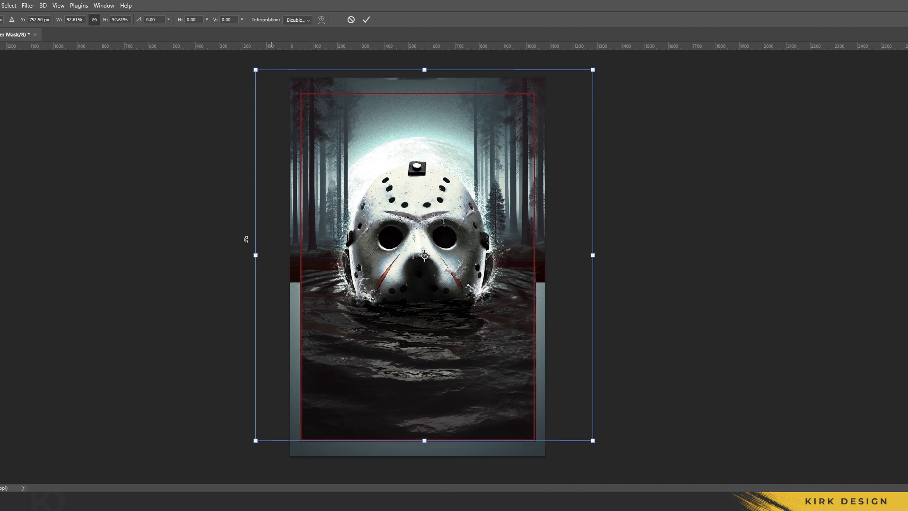
pyautogui.press('Return')
pyautogui.keyDown('ctrl'); pyautogui.click(894, 322); pyautogui.keyUp('ctrl')
pyautogui.press('g')
pyautogui.hotkey('ctrl', 'shift', 'i')
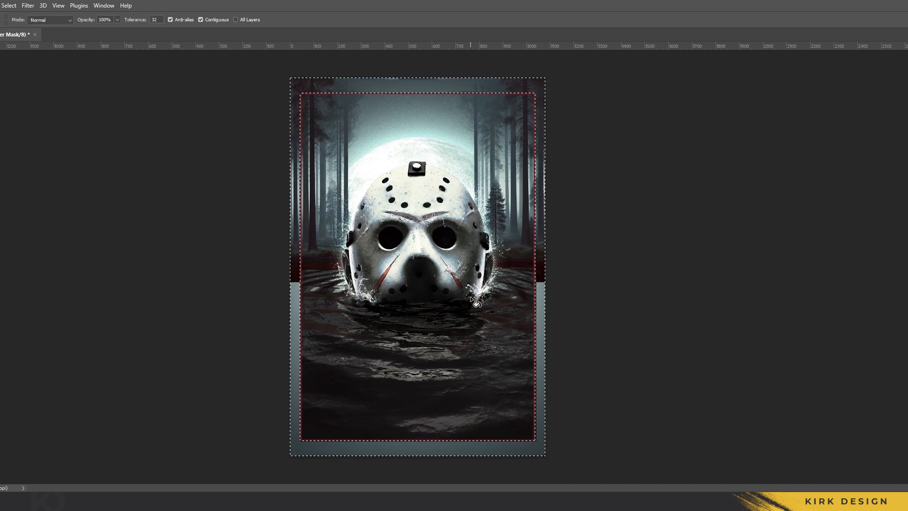
pyautogui.click(541, 339)
pyautogui.hotkey('ctrl', 'd')
pyautogui.hotkey('ctrl', 's')
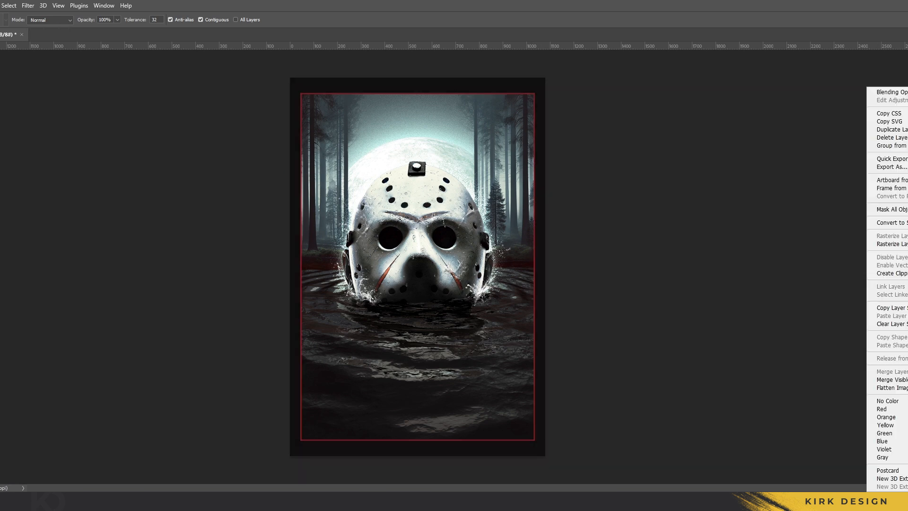
# Open the frame's stroke gradient in its layer style and darken the red of both end stops
pyautogui.click(884, 91)
pyautogui.click(871, 286)
pyautogui.doubleClick(787, 322)
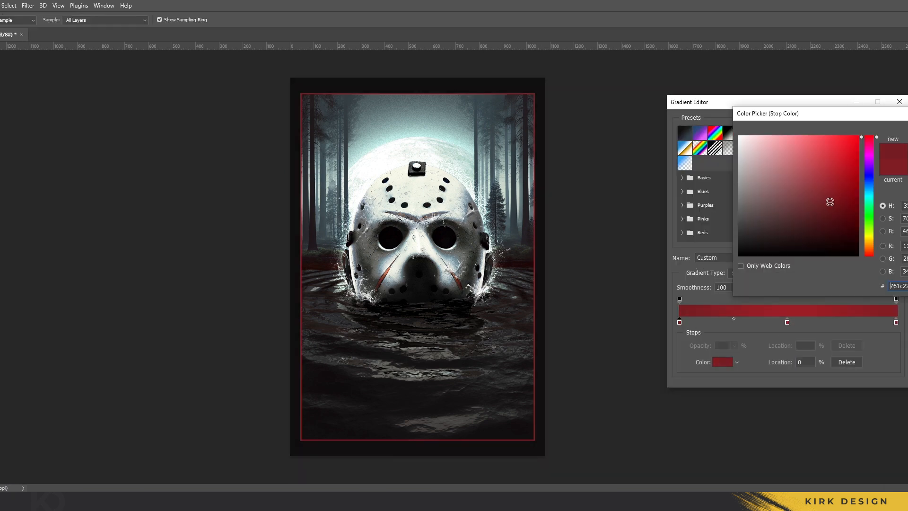
pyautogui.press('Return')
pyautogui.doubleClick(679, 321)
pyautogui.click(828, 216)
pyautogui.press('Return')
pyautogui.doubleClick(895, 322)
pyautogui.press('Return')
# Sample the red marking on the mask's left cheek as the colour of the stroke gradient's middle stop
pyautogui.doubleClick(787, 322)
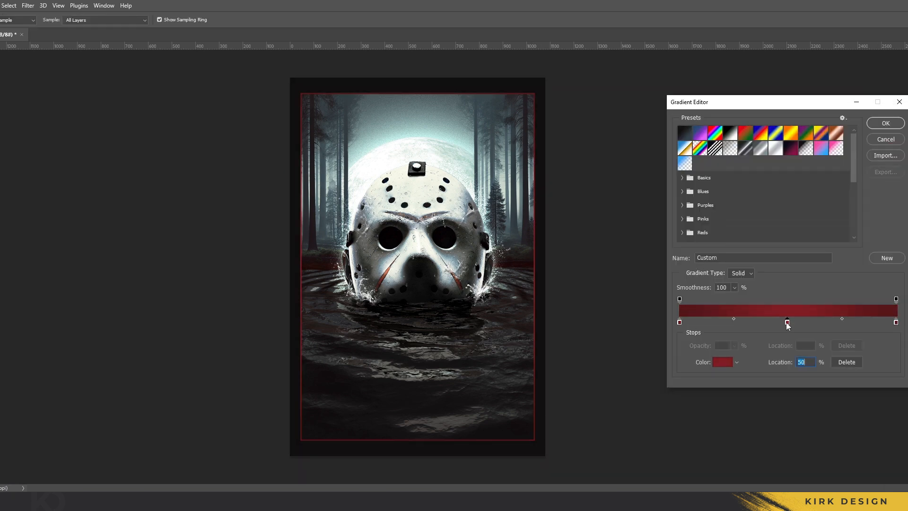
pyautogui.click(818, 195)
pyautogui.click(387, 271)
pyautogui.click(382, 278)
pyautogui.press('Return')
pyautogui.doubleClick(679, 322)
pyautogui.press('Return')
pyautogui.doubleClick(786, 322)
pyautogui.press('Return')
# Enter 8a2e23 for the stroke gradient's left stop and adjust it to a deeper red
pyautogui.doubleClick(678, 321)
pyautogui.write('8a2e23')
pyautogui.click(817, 210)
pyautogui.click(868, 256)
pyautogui.click(829, 207)
pyautogui.click(824, 206)
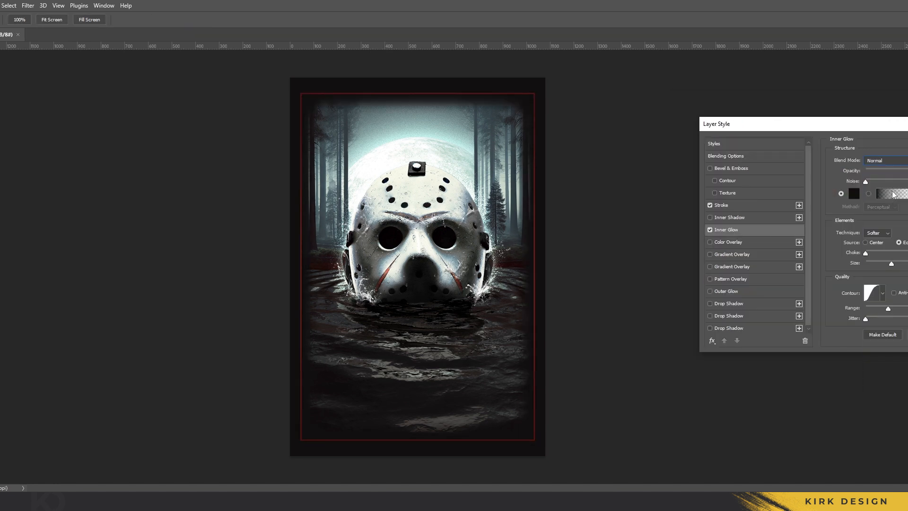
# Change the contour and choke of the frame's inner glow and raise its opacity
pyautogui.click(882, 292)
pyautogui.click(824, 313)
pyautogui.moveTo(865, 253)
pyautogui.mouseDown()
pyautogui.moveTo(887, 266)
pyautogui.moveTo(874, 263)
pyautogui.mouseUp()
pyautogui.click(882, 292)
pyautogui.click(903, 314)
pyautogui.click(710, 229)
pyautogui.click(710, 230)
pyautogui.moveTo(891, 171); pyautogui.dragTo(896, 172)
pyautogui.press('Return')
# Add another inner shadow to the frame's layer style and increase its size
pyautogui.rightClick(875, 87)
pyautogui.click(889, 93)
pyautogui.click(711, 340)
pyautogui.click(733, 381)
pyautogui.click(907, 166)
pyautogui.press('Return')
pyautogui.moveTo(868, 223); pyautogui.dragTo(898, 223)
pyautogui.press('Return')
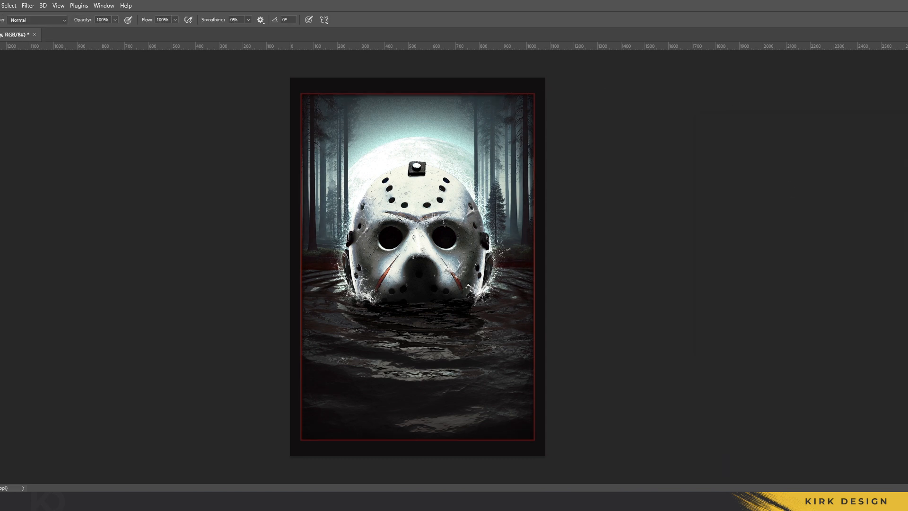
# Stamp a texture brush around the poster's dark margin and frame edges to wear them
pyautogui.click(263, 212)
pyautogui.click(579, 424)
pyautogui.click(374, 413)
pyautogui.click(515, 238)
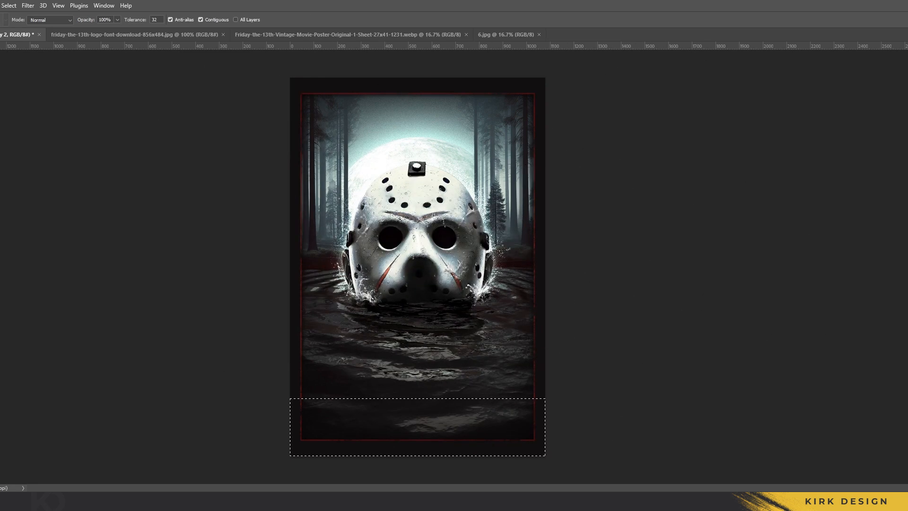
# Fill the selected strip along the poster's bottom to blank out the artwork and frame there, and save the file
pyautogui.hotkey('ctrl', 'shift', 'alt', 'n')
pyautogui.hotkey('ctrl', 'z')
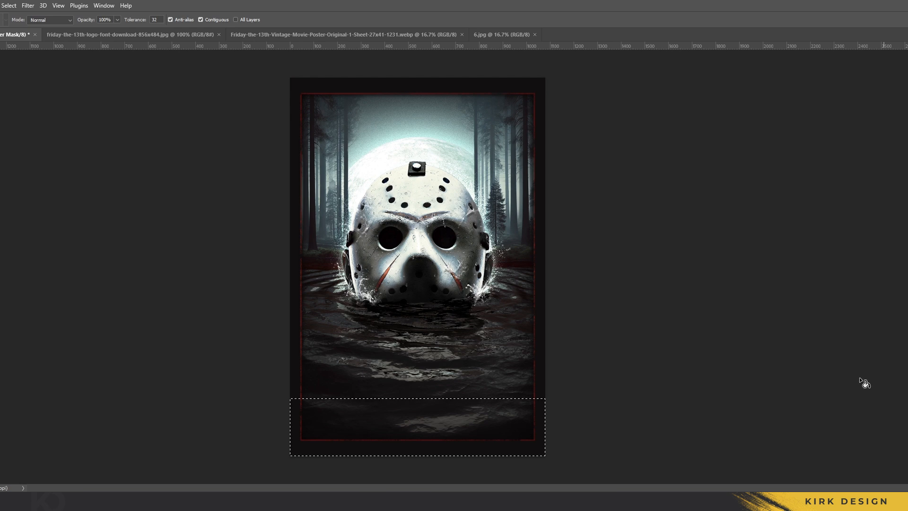
pyautogui.hotkey('ctrl', 'z')
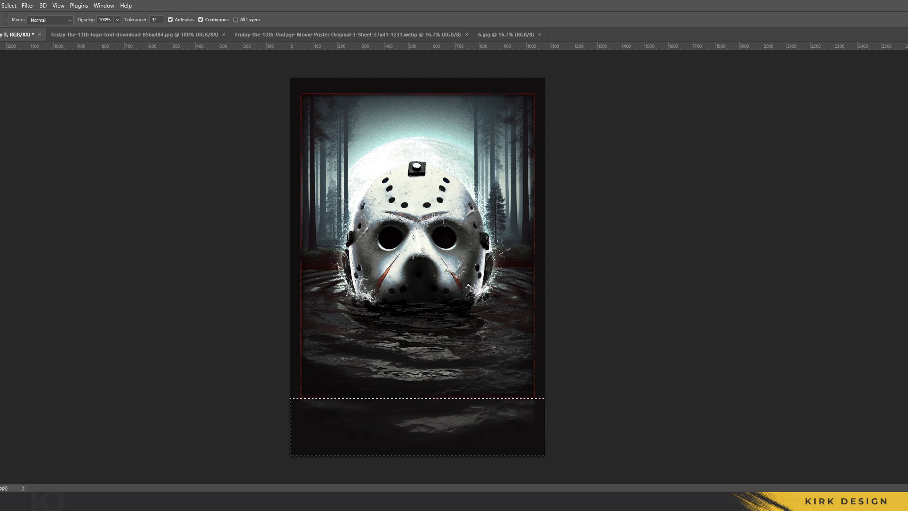
pyautogui.click(509, 417)
pyautogui.hotkey('ctrl', 'd')
pyautogui.hotkey('ctrl', 's')
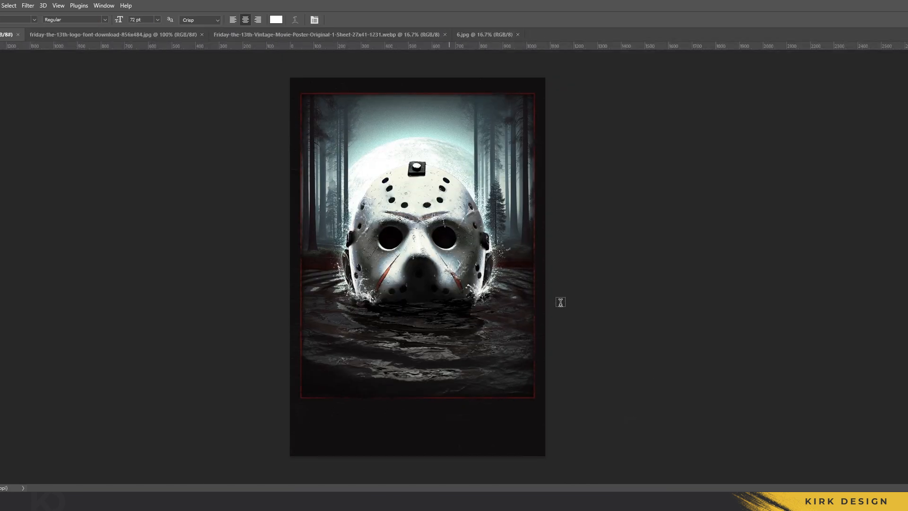
# Add the title text FRIDAY THE 13TH and move it onto the water beneath the mask
pyautogui.click(359, 337)
pyautogui.write('FRIDAY THE 13THV')
pyautogui.press('BackSpace')
pyautogui.hotkey('ctrl', 'Return')
pyautogui.press('v')
pyautogui.moveTo(363, 325); pyautogui.dragTo(419, 345)
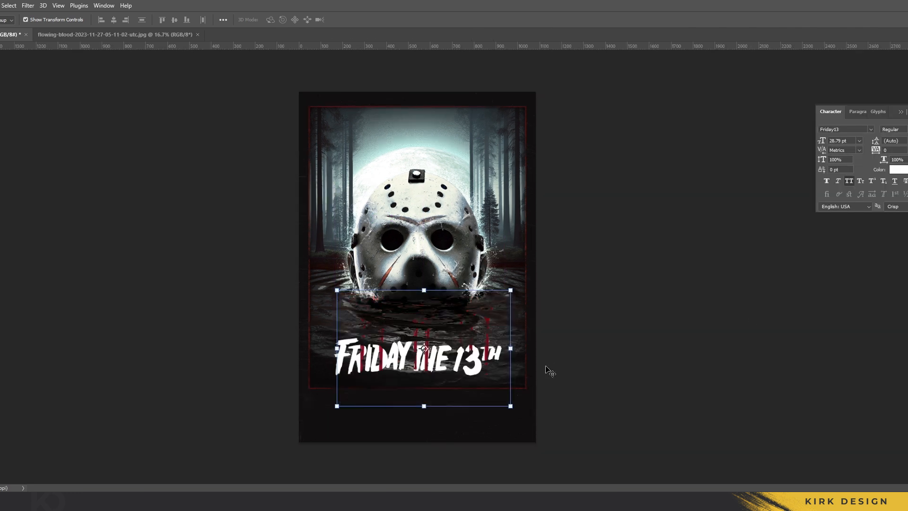
# Scale the blood-drip image down to 2.11% and rotate and position it over the bottom of the title's 13
pyautogui.moveTo(514, 289); pyautogui.dragTo(486, 350)
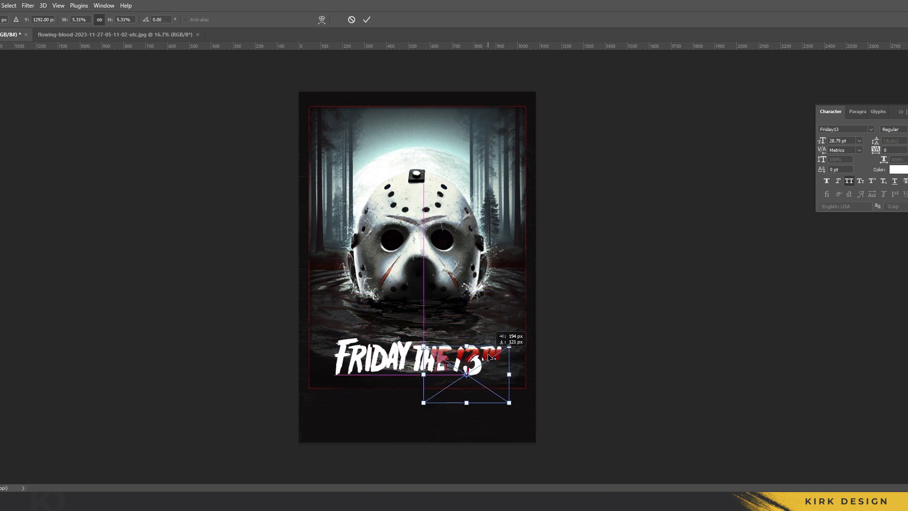
pyautogui.scroll(7, 466, 317)
pyautogui.scroll(2, 520, 378)
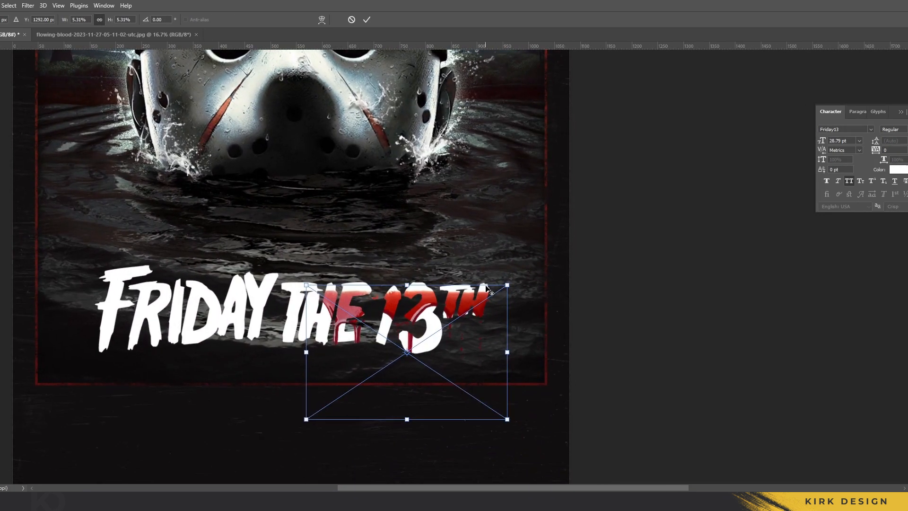
pyautogui.moveTo(508, 286); pyautogui.dragTo(442, 322)
pyautogui.moveTo(433, 332); pyautogui.dragTo(435, 333)
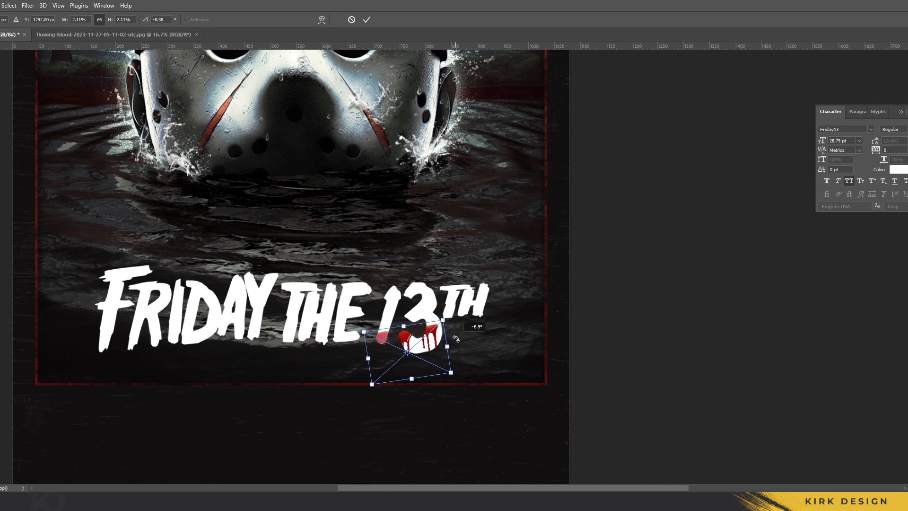
pyautogui.moveTo(434, 340); pyautogui.dragTo(434, 341)
pyautogui.moveTo(446, 324)
pyautogui.mouseDown()
pyautogui.moveTo(457, 316)
pyautogui.moveTo(429, 332)
pyautogui.moveTo(444, 337)
pyautogui.mouseUp()
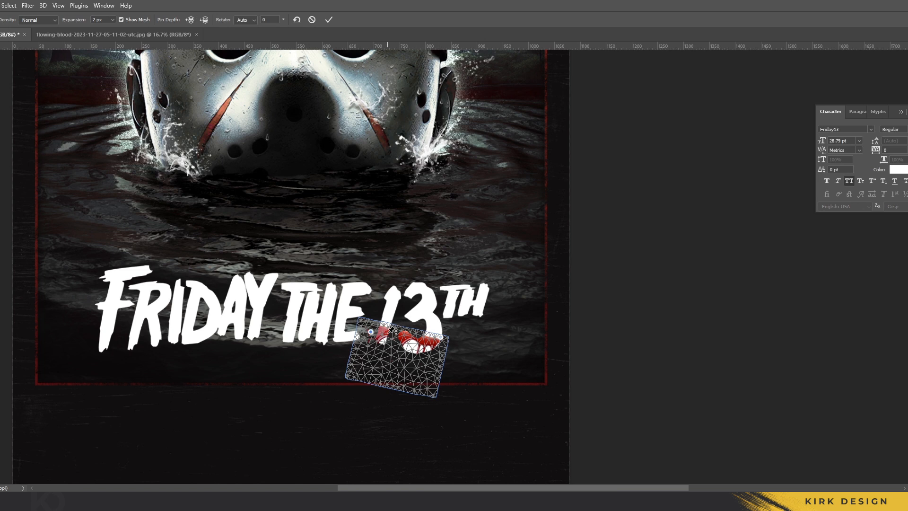
# Puppet-warp the blood-drip image so the drips follow the lower curve of the 3
pyautogui.moveTo(441, 338); pyautogui.dragTo(443, 325)
pyautogui.moveTo(428, 363)
pyautogui.mouseDown()
pyautogui.moveTo(437, 362)
pyautogui.moveTo(426, 352)
pyautogui.moveTo(436, 357)
pyautogui.mouseUp()
pyautogui.moveTo(444, 325); pyautogui.dragTo(438, 323)
pyautogui.moveTo(436, 356); pyautogui.dragTo(427, 365)
pyautogui.press('Return')
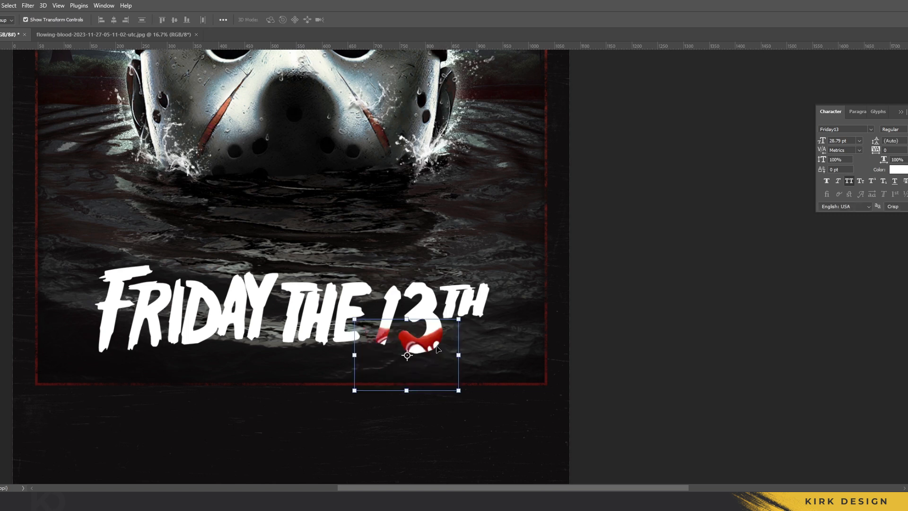
# Give the 13 a colour overlay in a dark red sampled from the blood on the 3
pyautogui.scroll(1, 544, 367)
pyautogui.scroll(3, 295, 391)
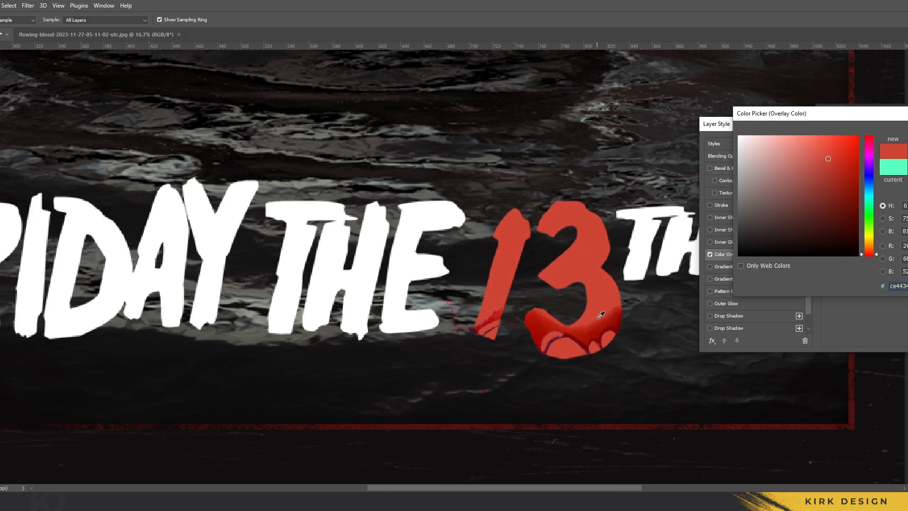
pyautogui.click(601, 324)
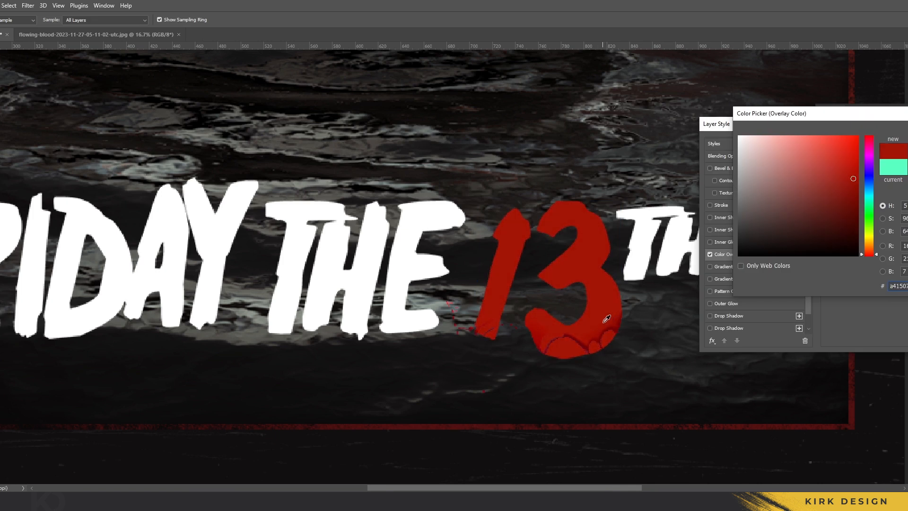
pyautogui.click(604, 318)
pyautogui.click(598, 318)
pyautogui.click(601, 316)
pyautogui.click(602, 316)
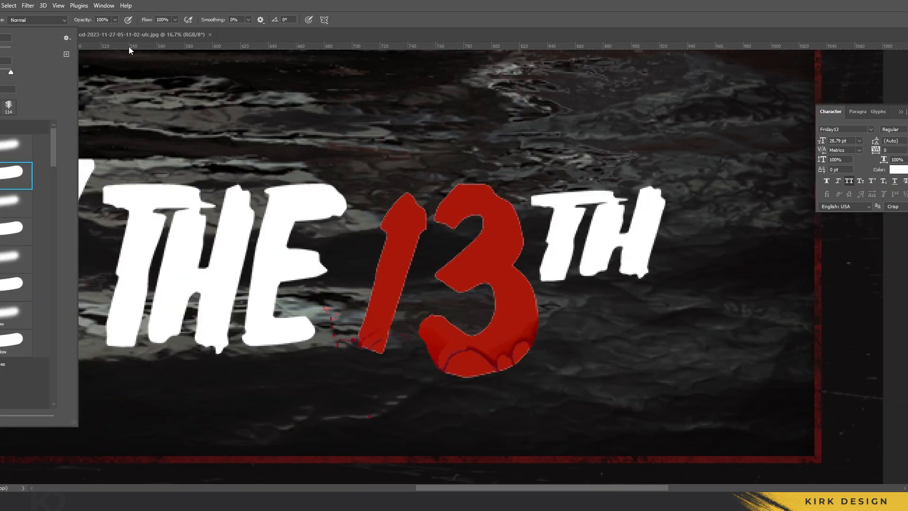
# Paint on the layer mask of the red 13 to expose the white drip ends and blend the red into the blood
pyautogui.click(130, 50)
pyautogui.moveTo(485, 379)
pyautogui.mouseDown()
pyautogui.moveTo(452, 379)
pyautogui.moveTo(436, 331)
pyautogui.moveTo(499, 339)
pyautogui.moveTo(466, 390)
pyautogui.moveTo(361, 339)
pyautogui.moveTo(367, 368)
pyautogui.mouseUp()
pyautogui.hotkey('ctrl', 'z')
pyautogui.moveTo(489, 325)
pyautogui.mouseDown()
pyautogui.moveTo(513, 302)
pyautogui.moveTo(511, 312)
pyautogui.mouseUp()
pyautogui.hotkey('ctrl', 'z')
pyautogui.press('[')
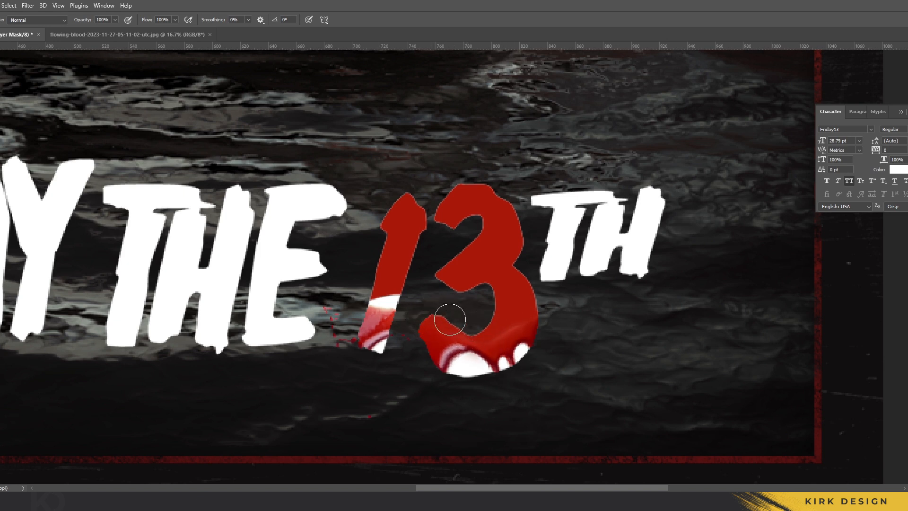
pyautogui.moveTo(396, 297)
pyautogui.mouseDown()
pyautogui.moveTo(365, 298)
pyautogui.moveTo(357, 316)
pyautogui.mouseUp()
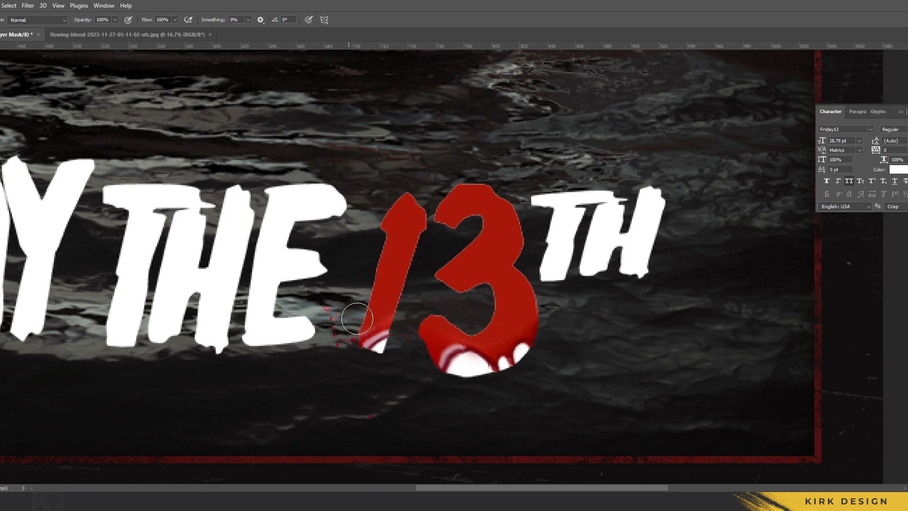
# Distress the title lettering on its layer mask with a splatter brush and save the poster
pyautogui.hotkey('ctrl', '0')
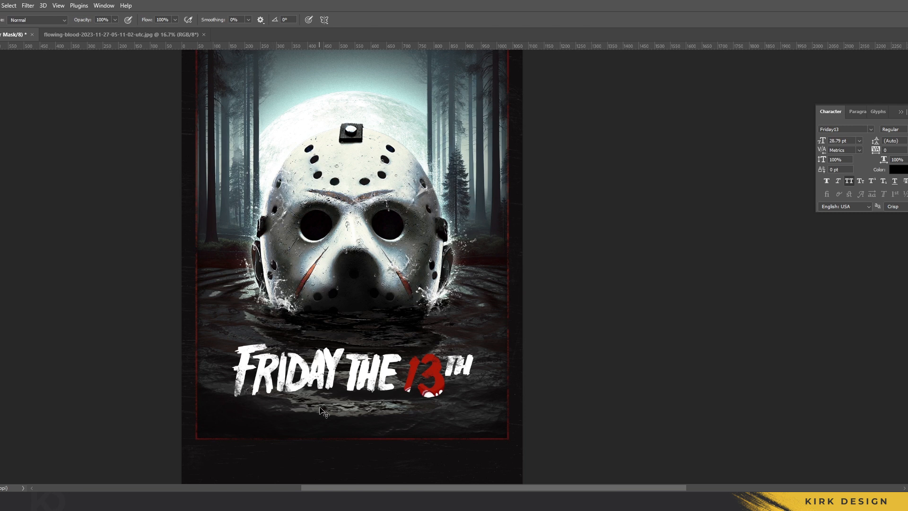
pyautogui.press('x')
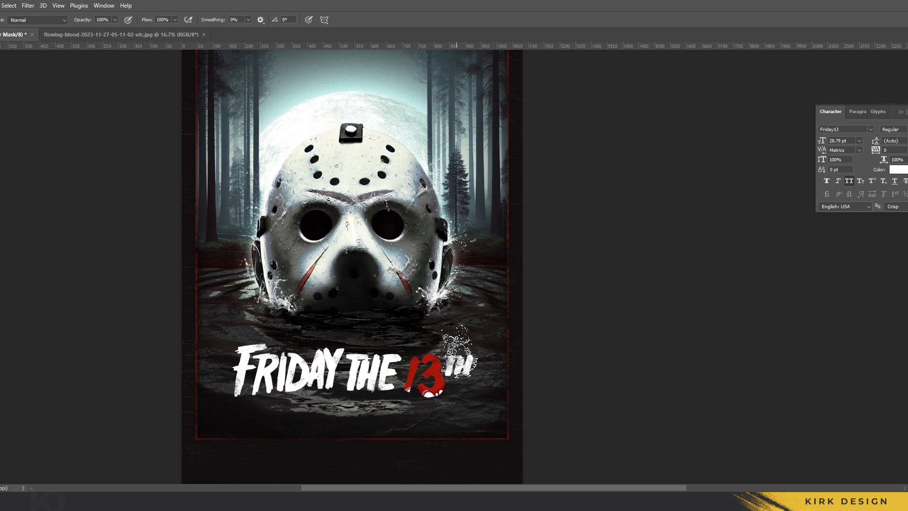
pyautogui.press('x')
pyautogui.hotkey('ctrl', 's')
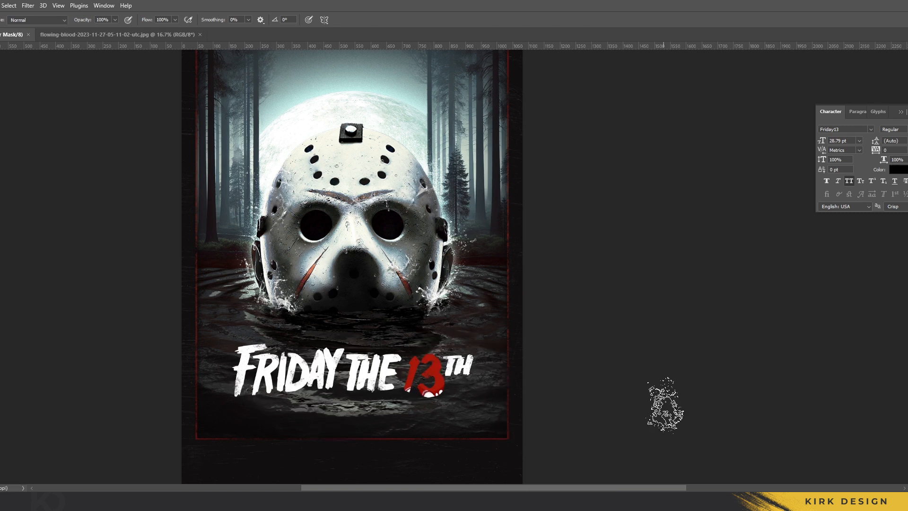
# Scale the title group to 93.41% below the mask
pyautogui.hotkey('ctrl', '-')
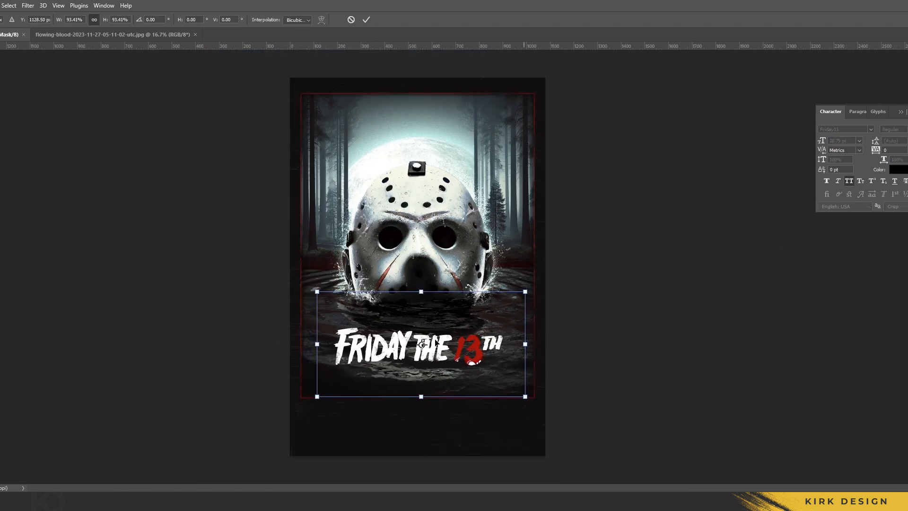
pyautogui.press('Return')
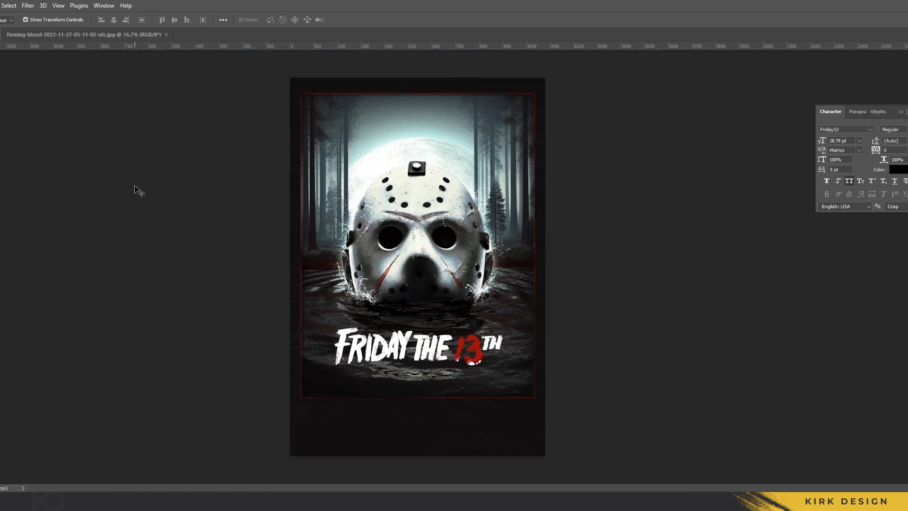